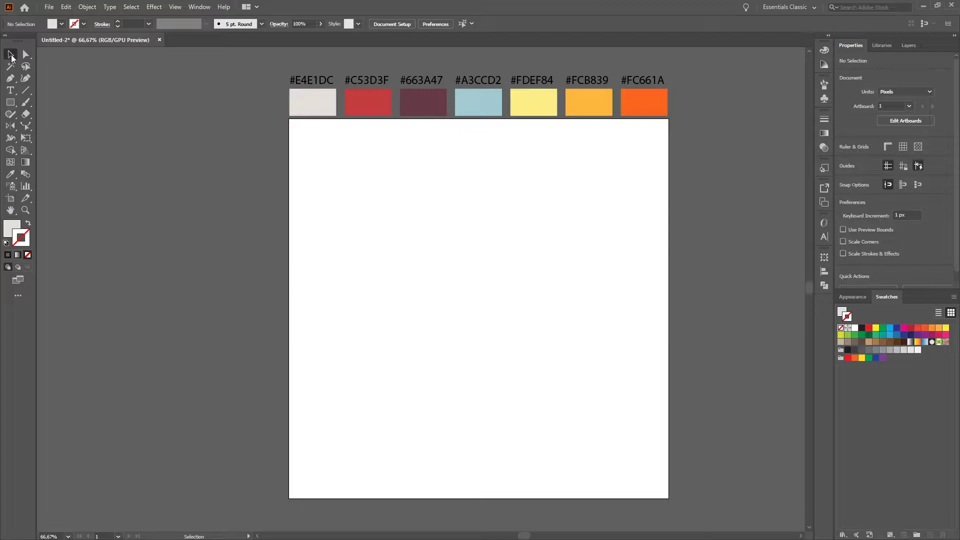
- Save the seven palette rectangles' colours above the artboard as a new colour group in the swatches
drag(245, 92, 712, 166)
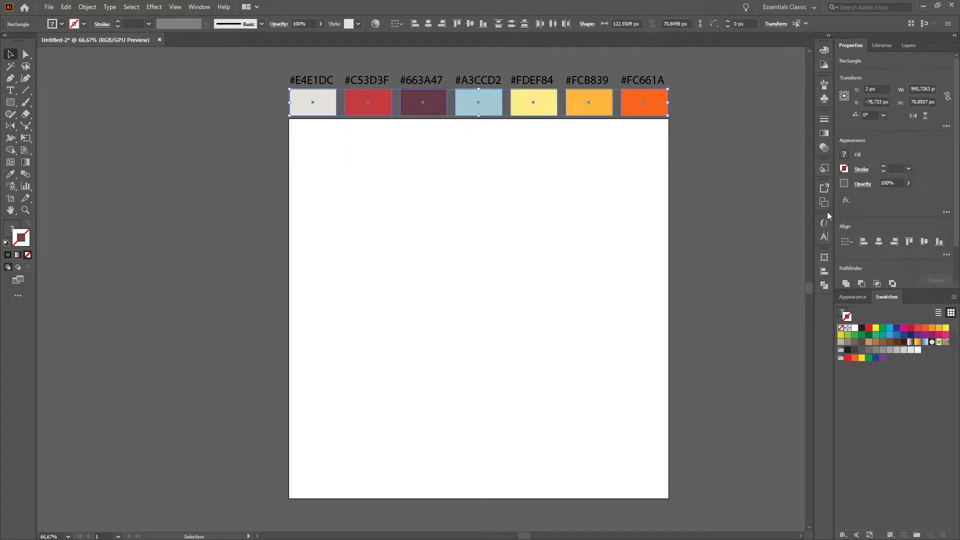
click(916, 535)
click(471, 311)
click(854, 426)
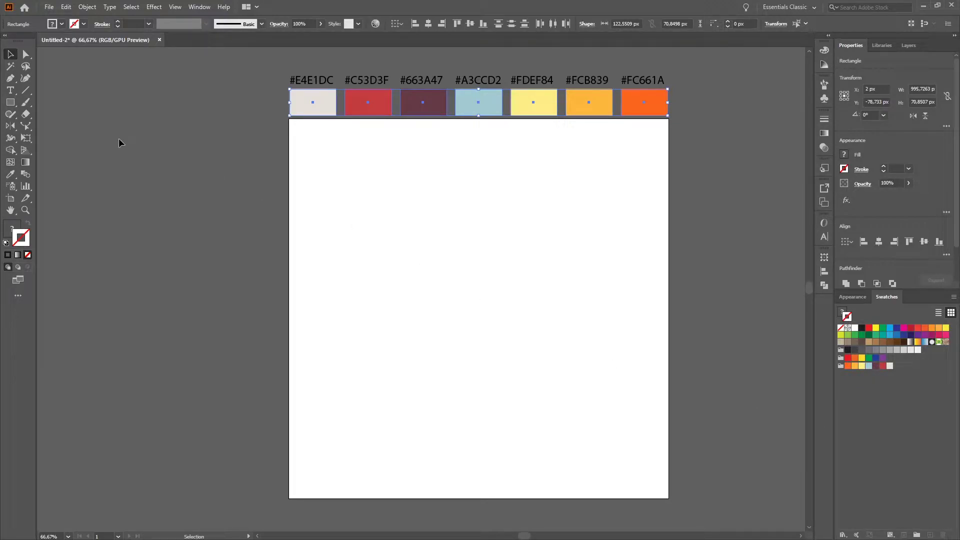
- Draw a vertical ellipse near the artboard's centre and size it to 200 px wide by 480 px high
click(10, 103)
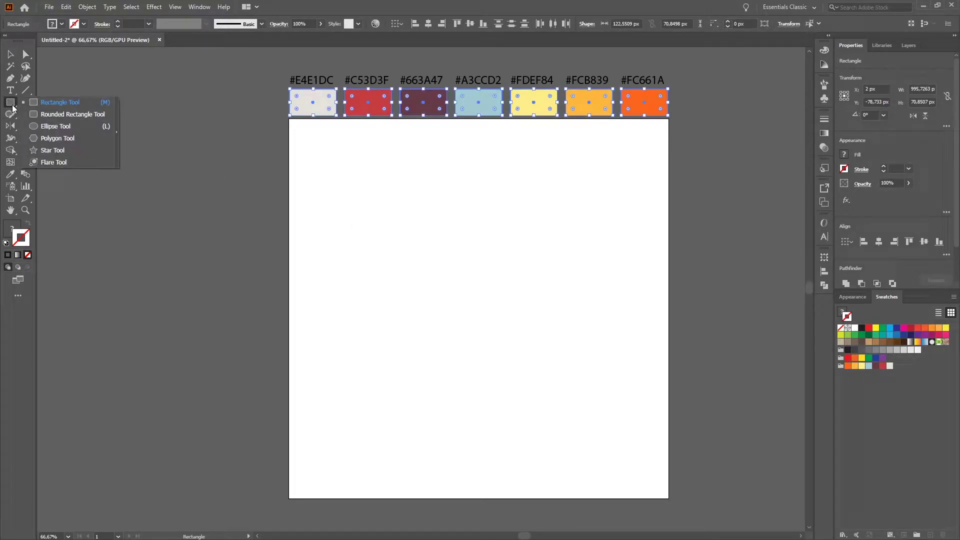
click(46, 126)
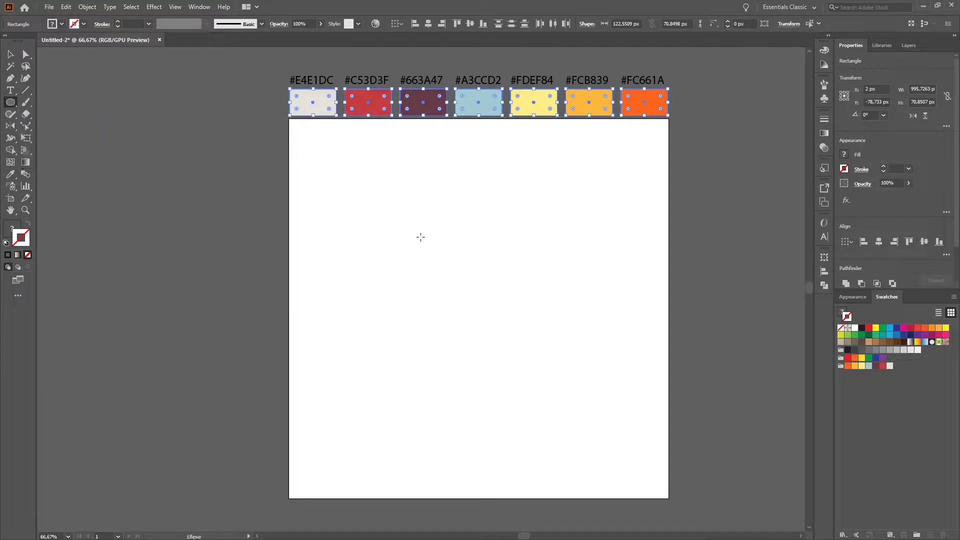
drag(435, 192, 538, 398)
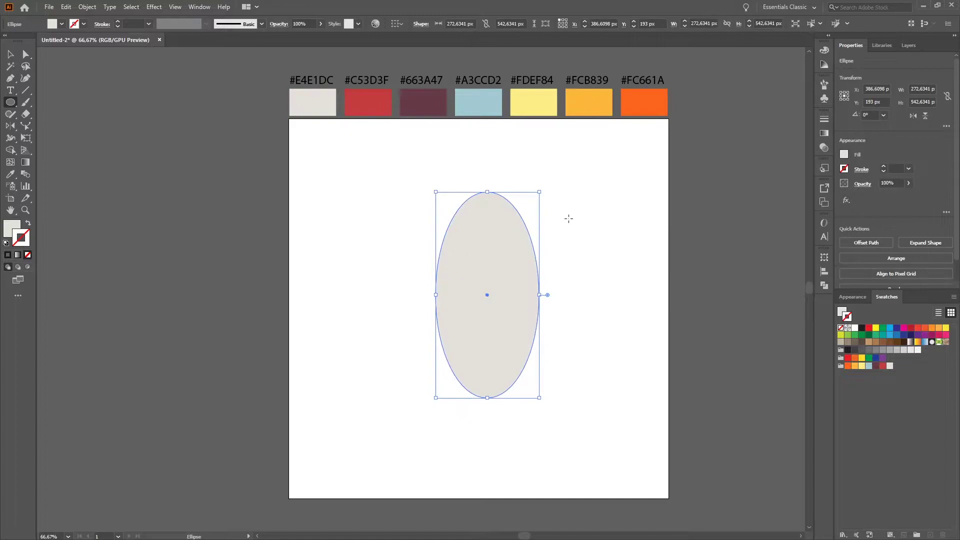
click(607, 24)
click(704, 23)
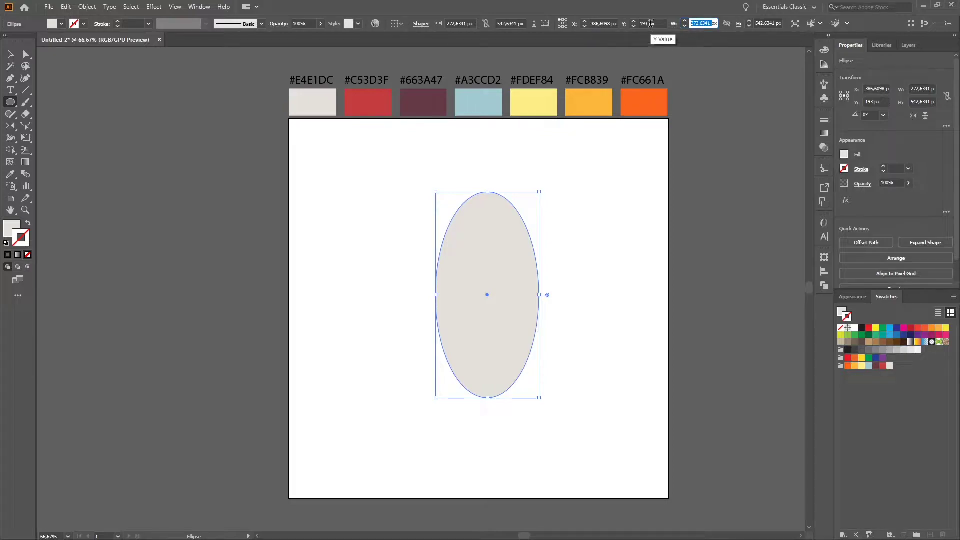
text(200 px)
click(772, 22)
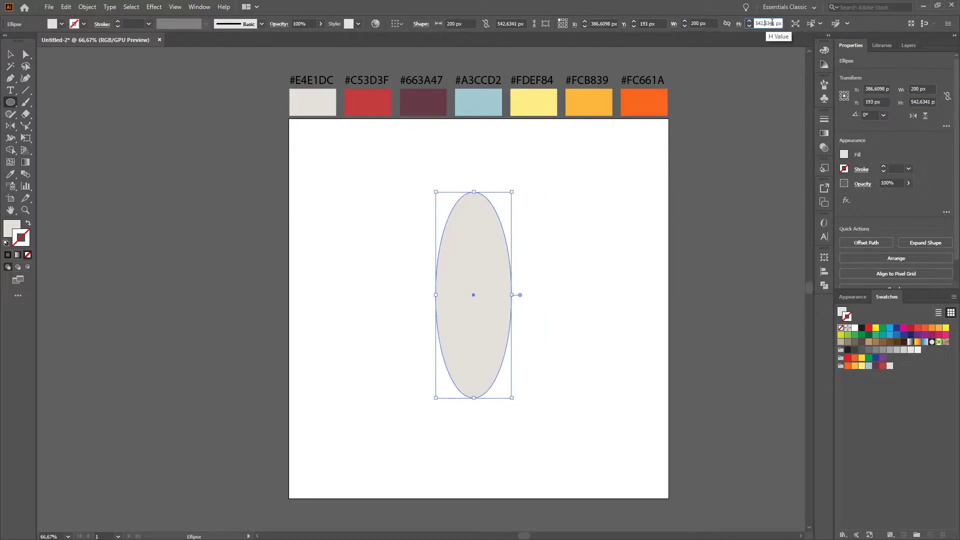
drag(776, 23, 753, 23)
text(480)
key(Return)
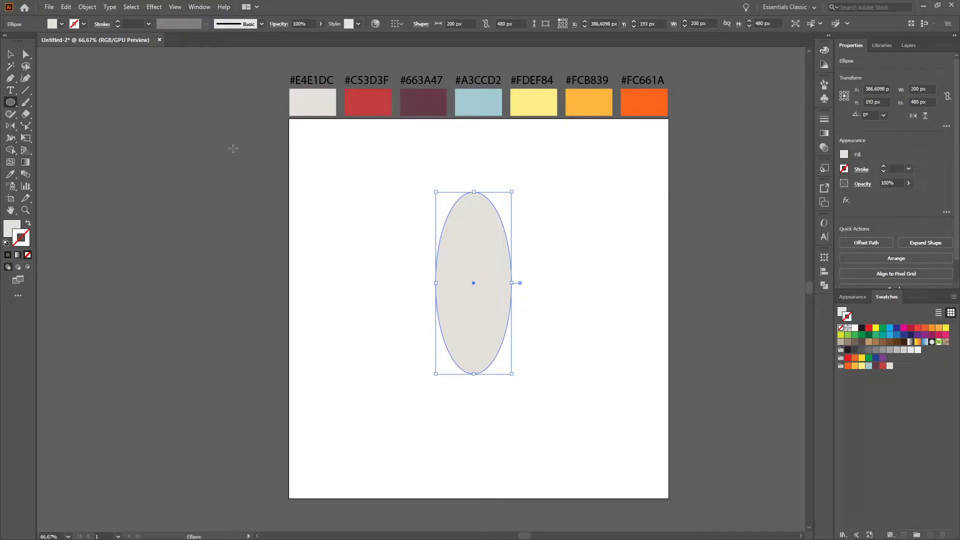
key(v)
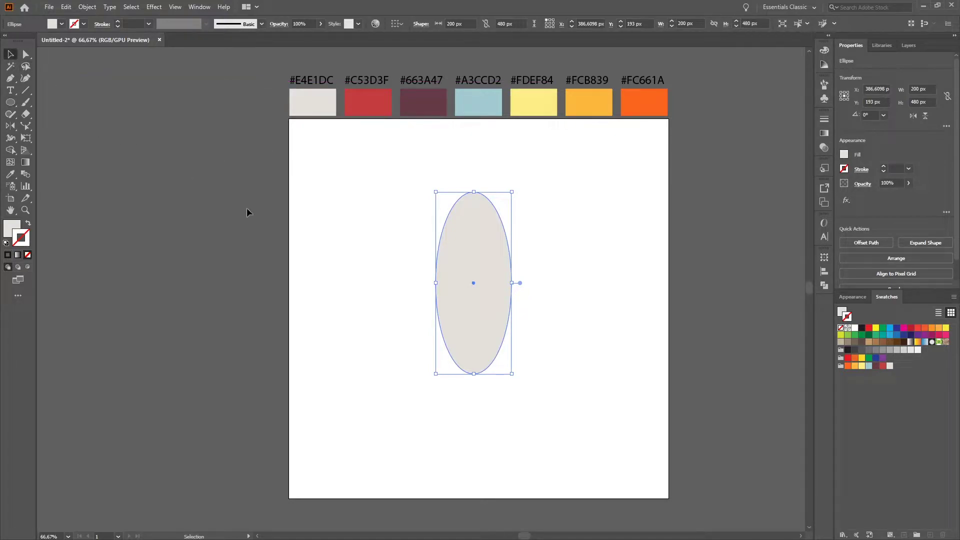
click(252, 204)
- Convert the ellipse's top and bottom anchor points to corners to form a pointed leaf-like body
click(475, 260)
click(26, 54)
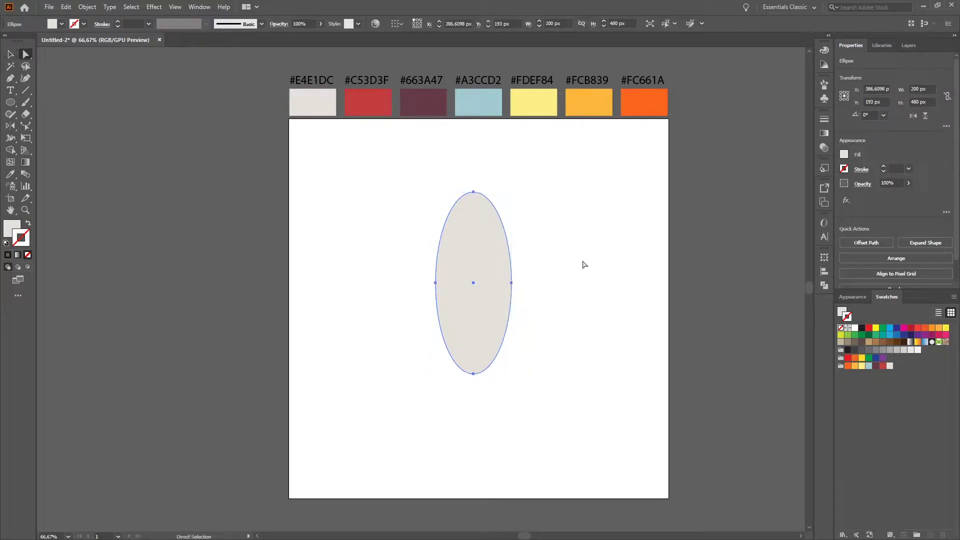
click(474, 192)
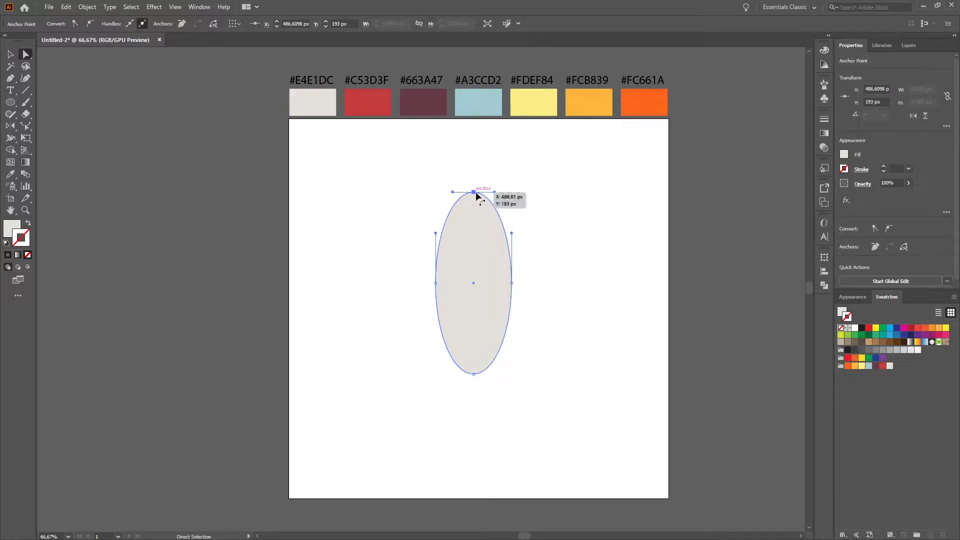
click(75, 24)
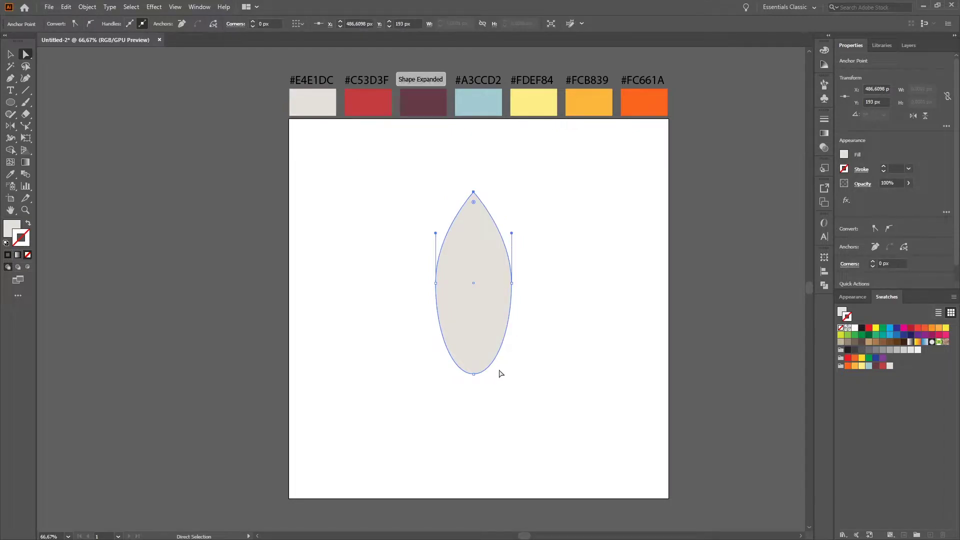
click(474, 374)
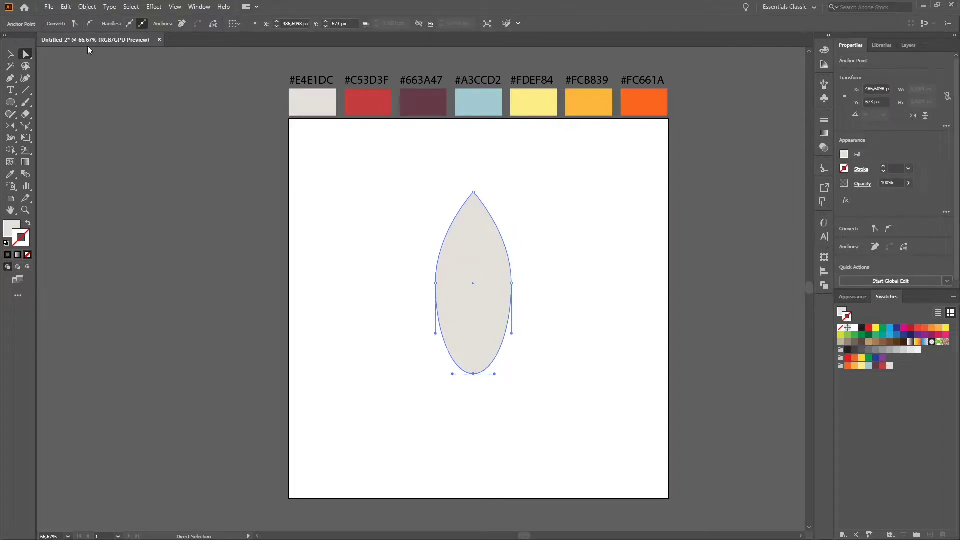
click(75, 24)
click(15, 57)
click(364, 251)
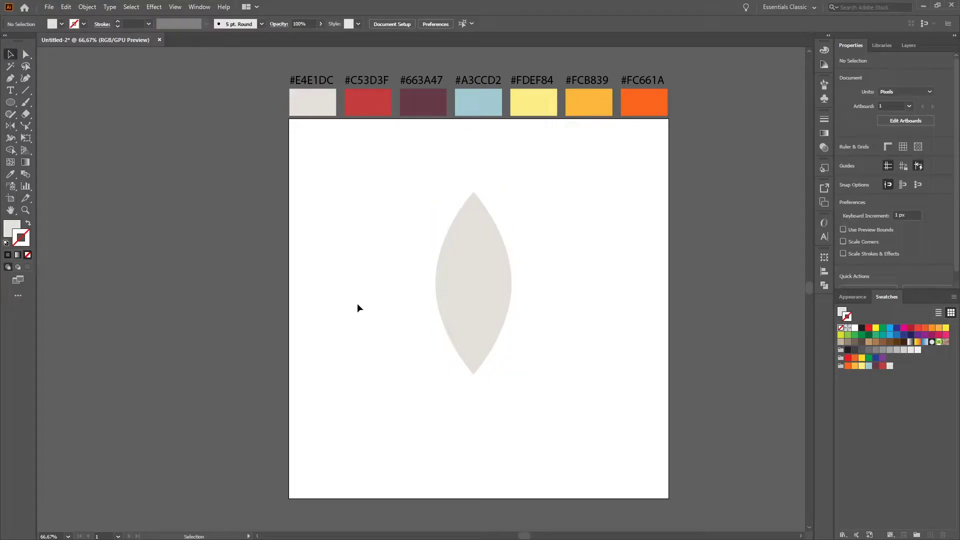
drag(356, 161, 567, 419)
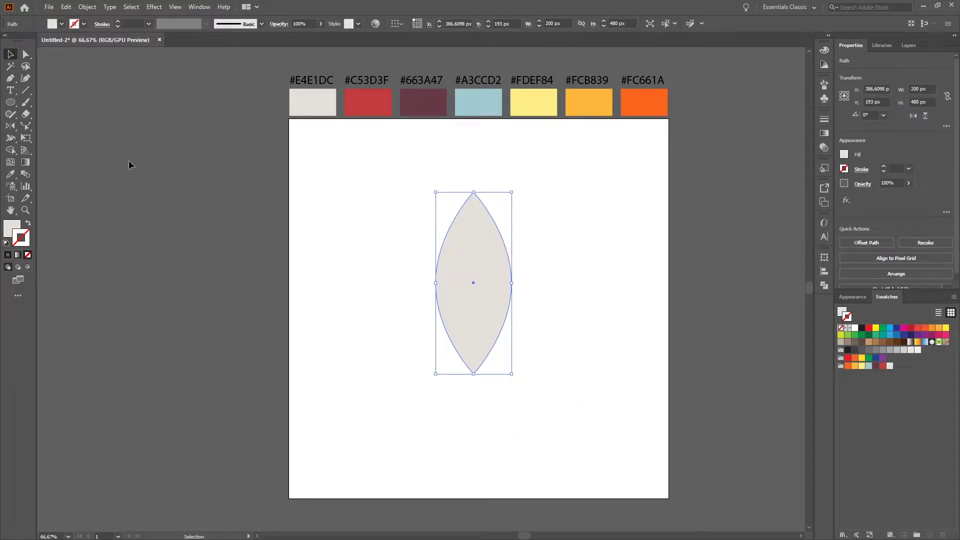
click(100, 141)
- Draw a rectangle about 297 by 95 px across the body's upper tip
drag(10, 102, 46, 106)
drag(423, 187, 537, 223)
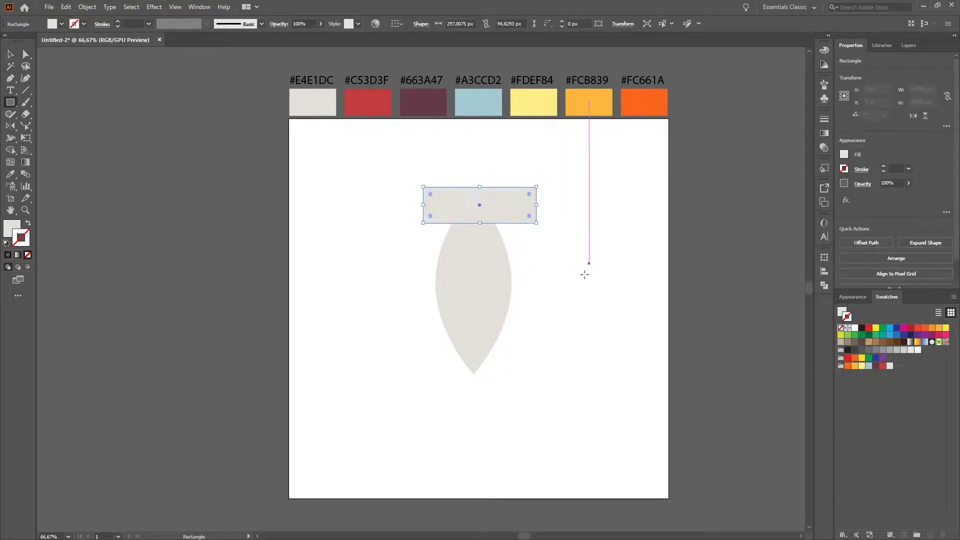
key(v)
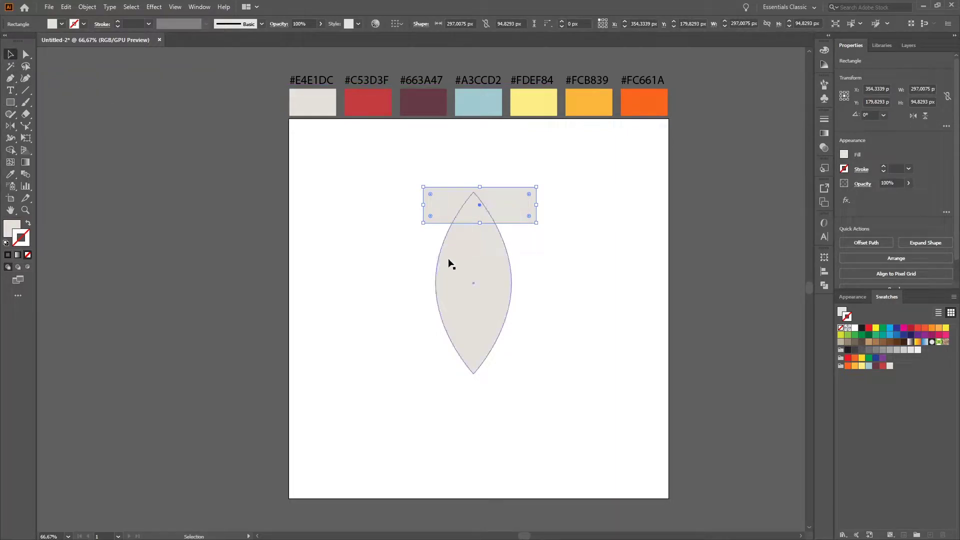
- Copy the pointed body shape and paste the duplicate directly in front of it
click(450, 259)
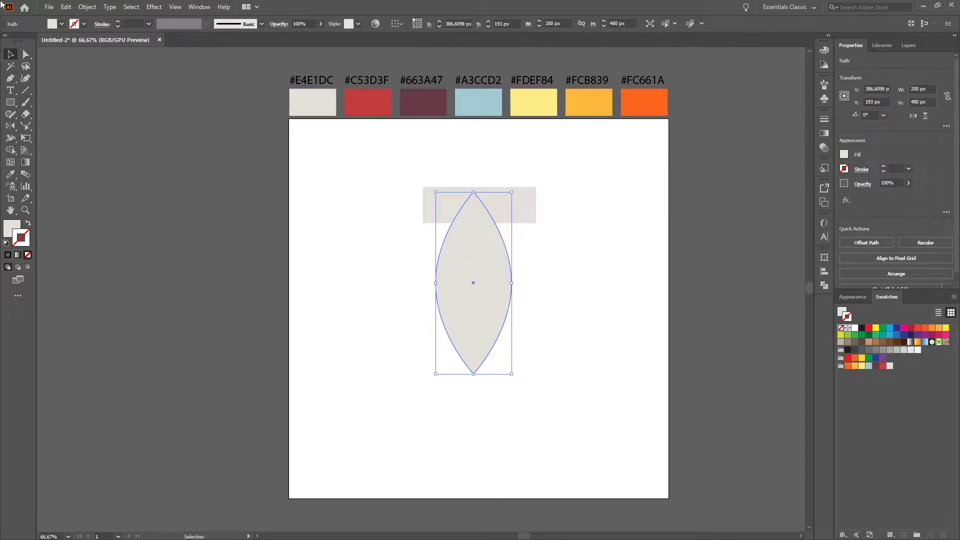
click(73, 8)
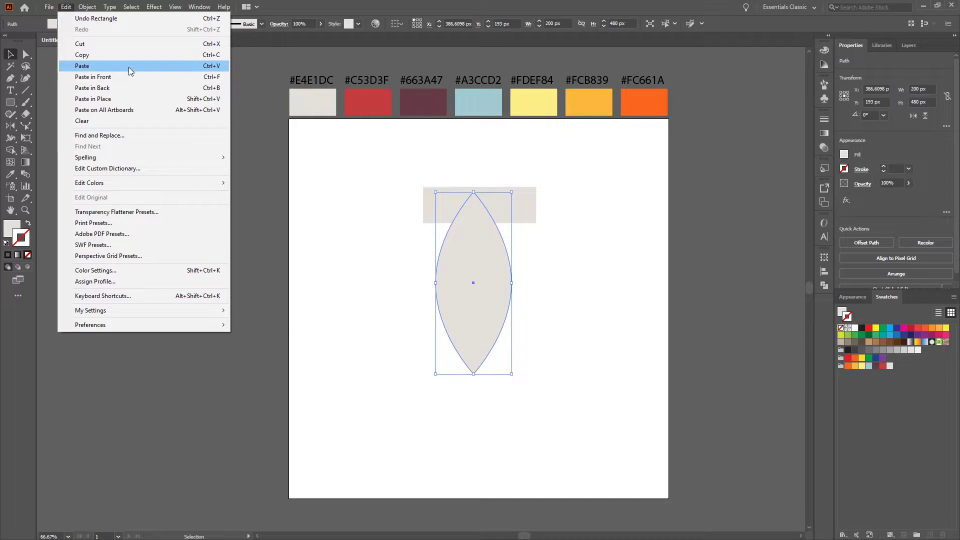
click(109, 55)
click(66, 7)
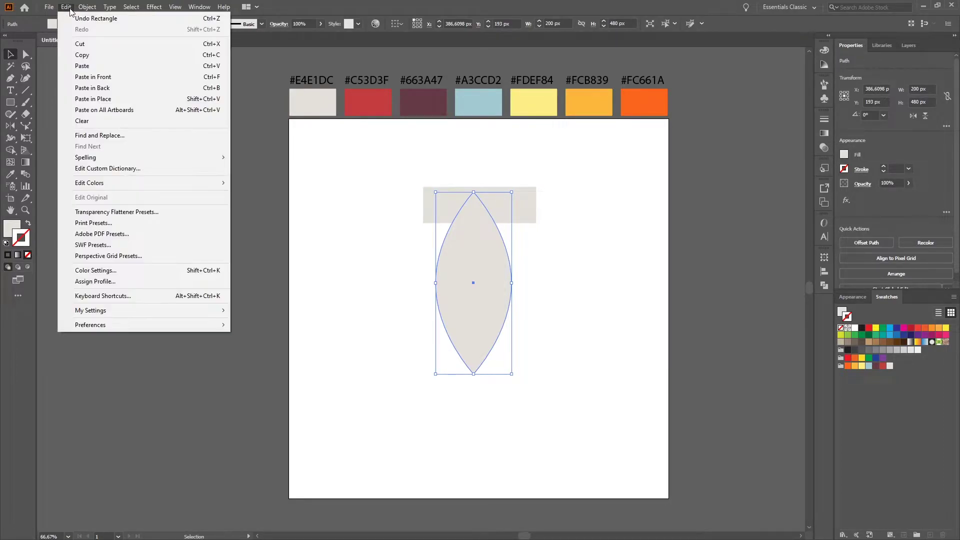
click(115, 77)
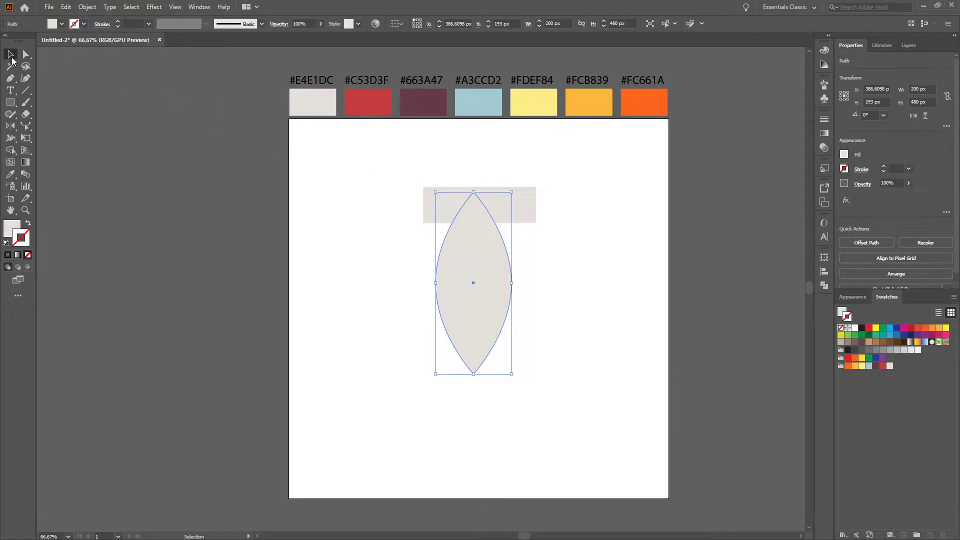
- With Shape Builder, subtract the copy's lower part and the rectangle's outer area, keeping only the separate tip piece
click(608, 224)
click(525, 210)
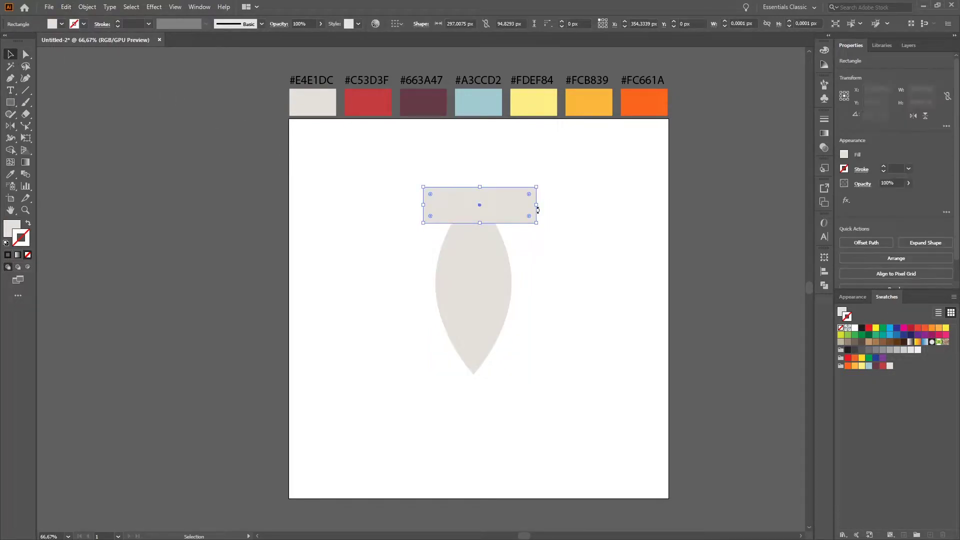
shift+click(503, 250)
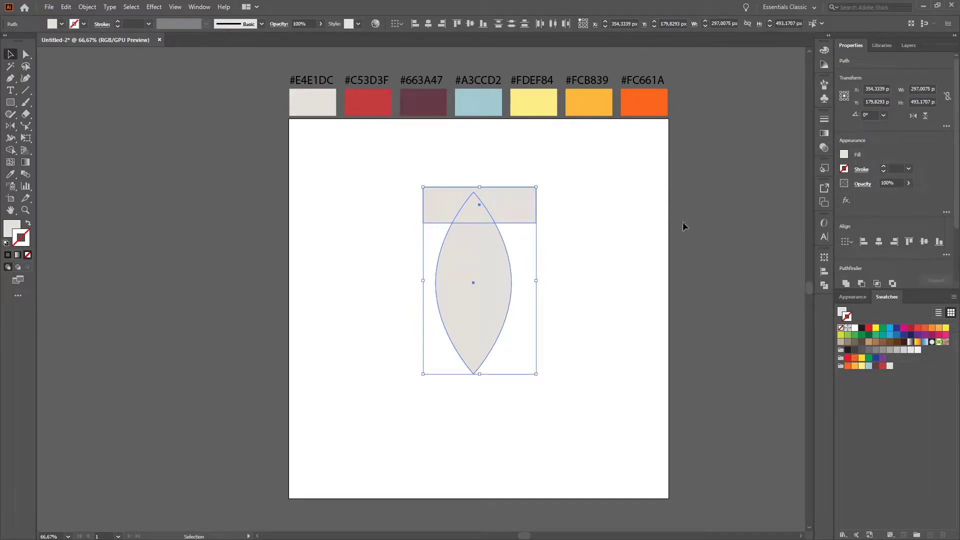
click(14, 153)
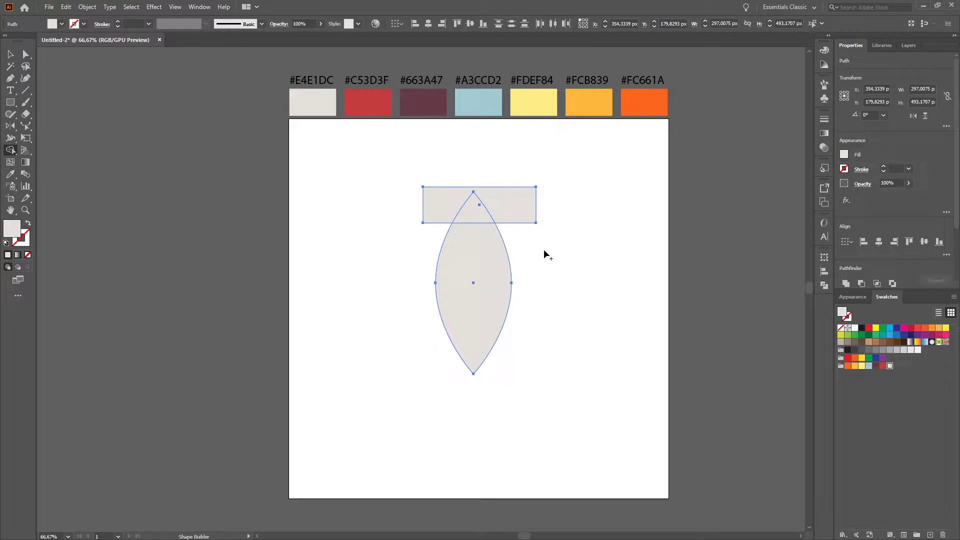
drag(536, 255, 475, 263)
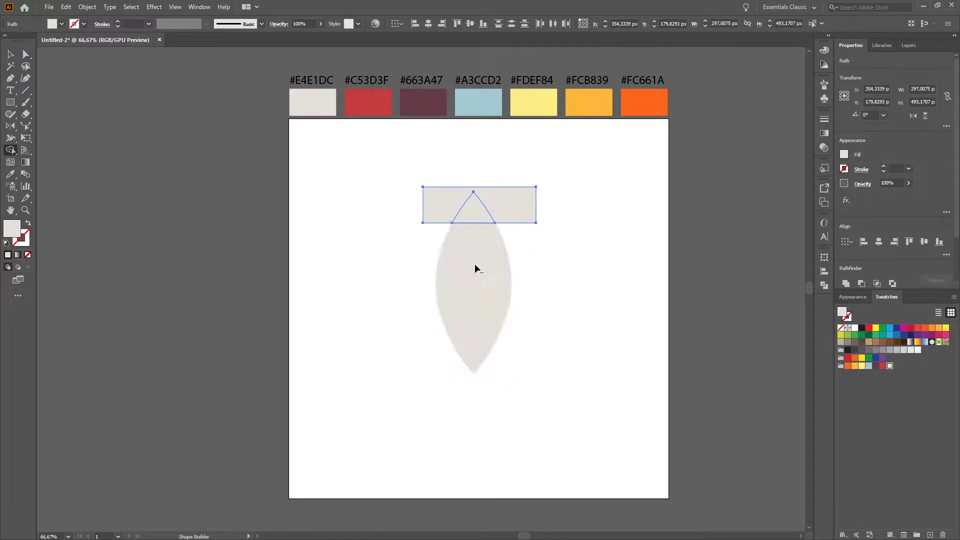
alt+click(517, 198)
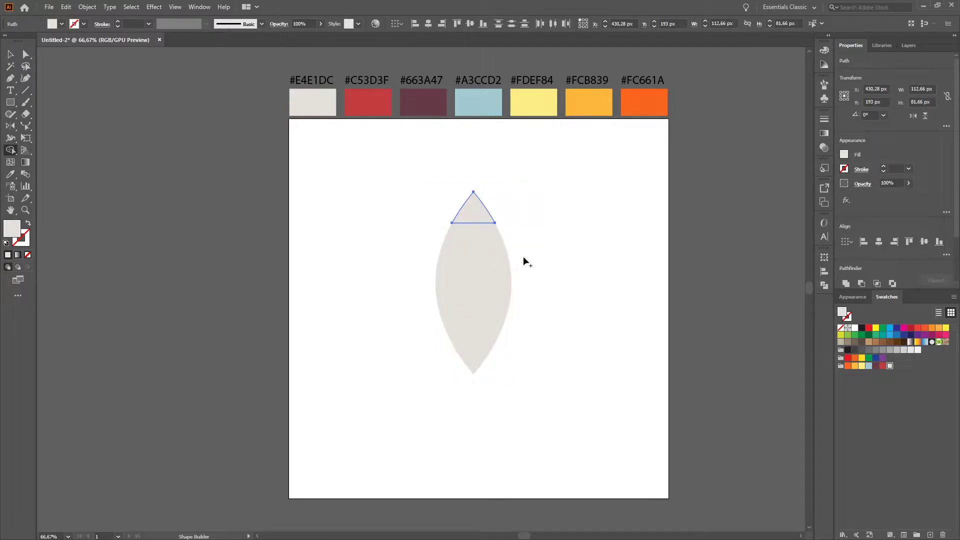
click(10, 54)
click(550, 225)
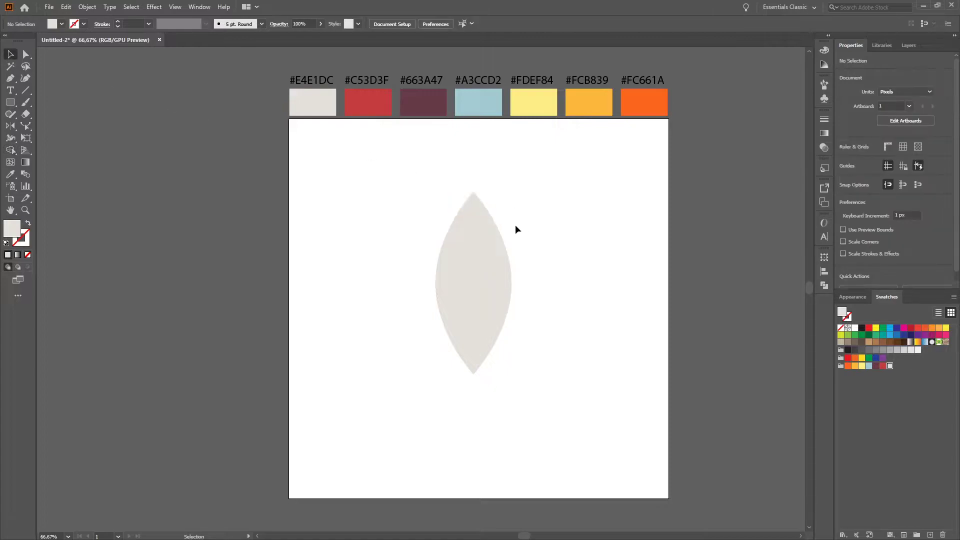
- Fill the tip piece with the red #C53D3F palette swatch
click(480, 214)
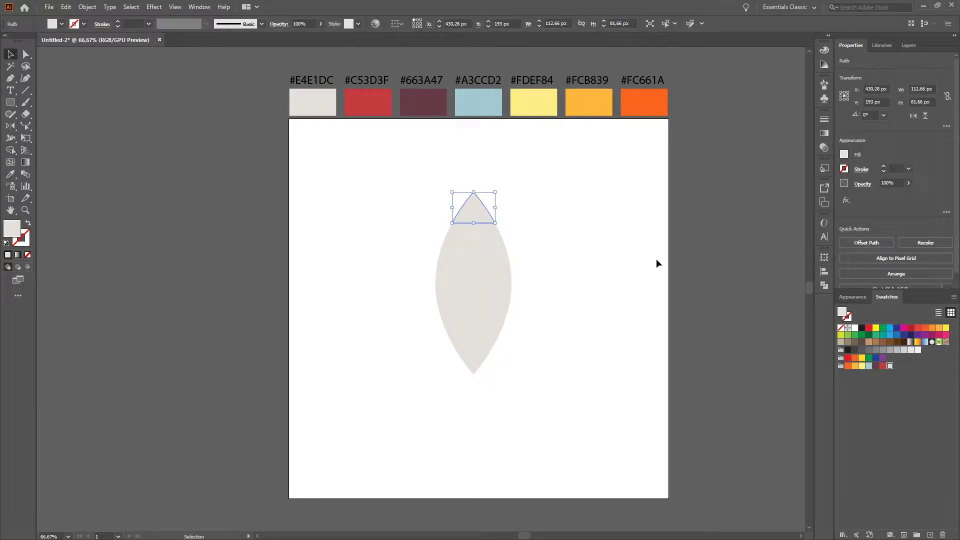
click(883, 366)
click(744, 298)
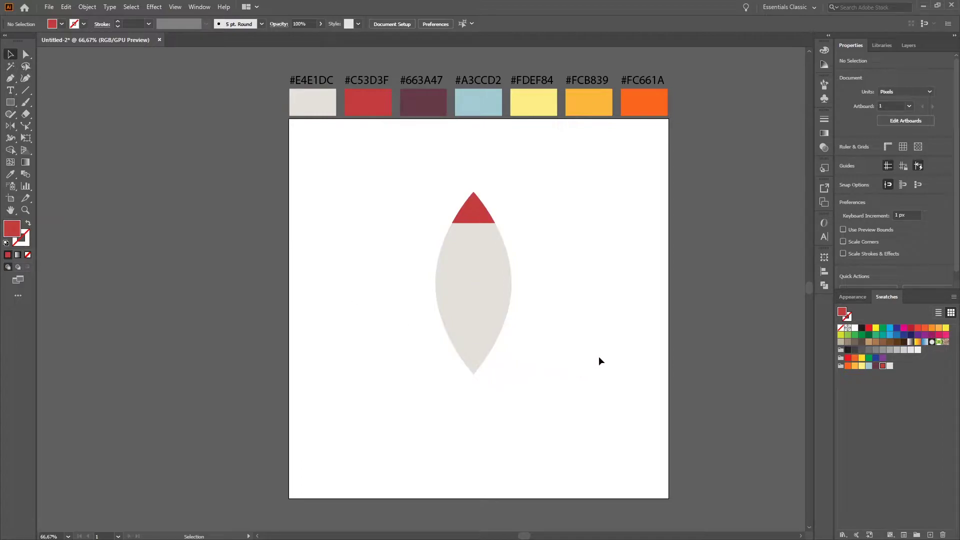
- Draw a rectangle about 215 by 117 px over the body's pointed lower end
click(10, 102)
drag(438, 347, 520, 391)
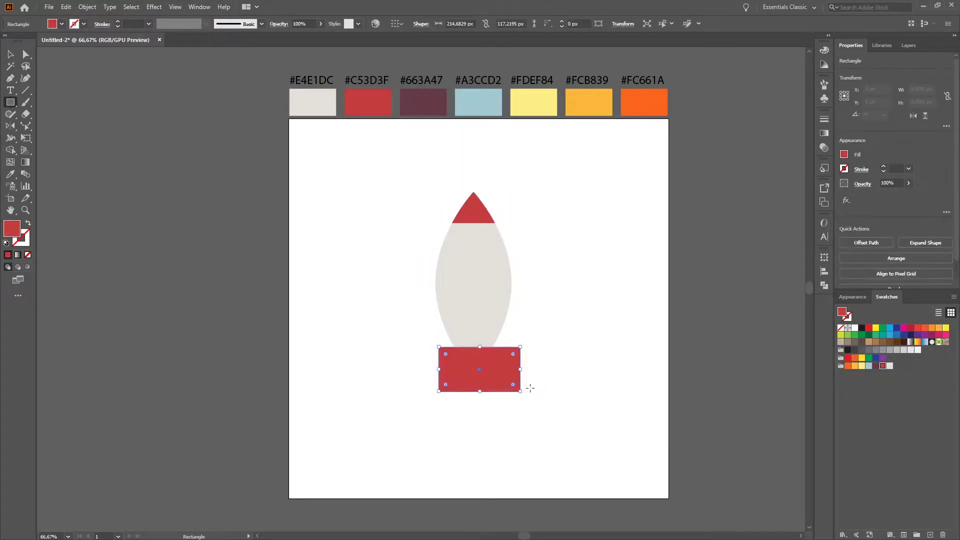
click(10, 54)
- Use Shape Builder on the body and lower rectangle to remove the rectangle and cut the body's bottom end off flat
drag(598, 402, 450, 328)
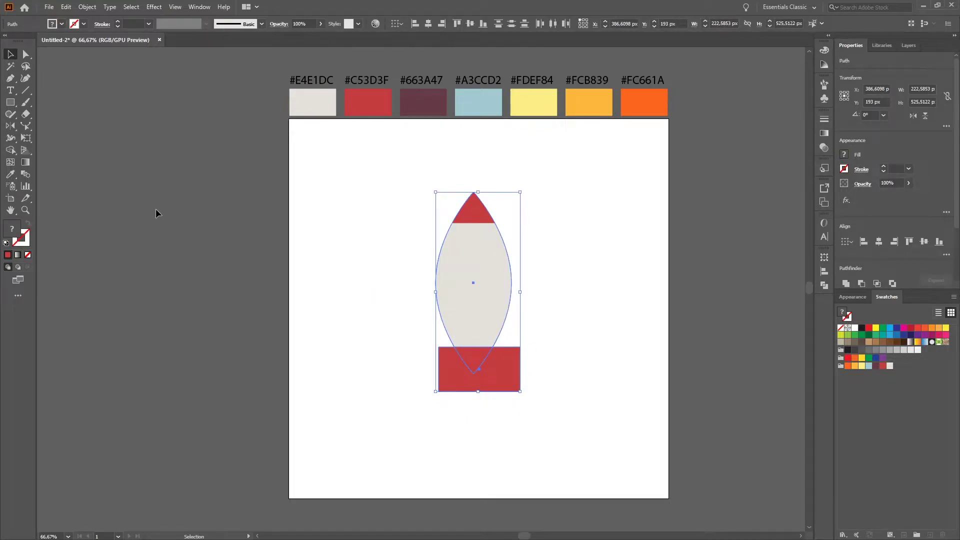
click(10, 150)
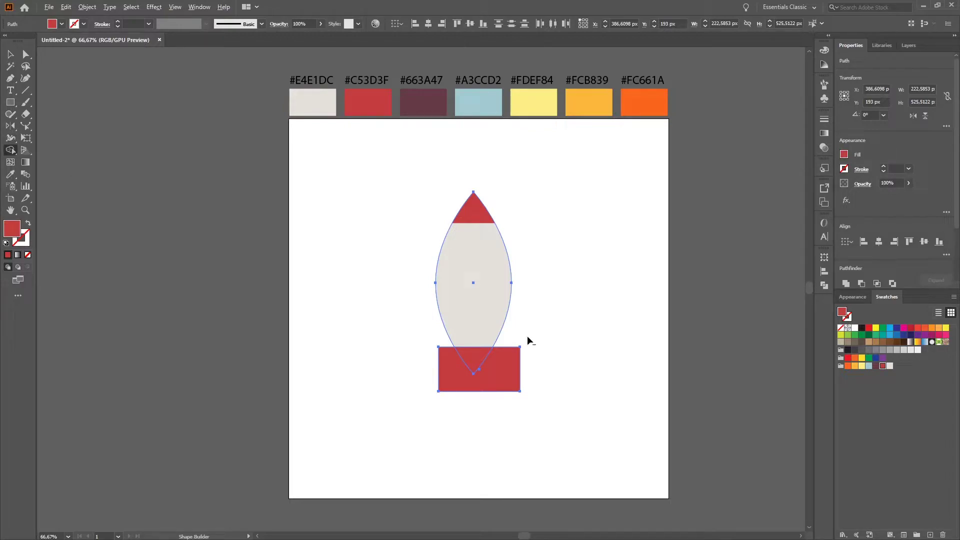
mouse_move(524, 334)
mouse_down()
mouse_move(491, 358)
mouse_move(455, 355)
mouse_up()
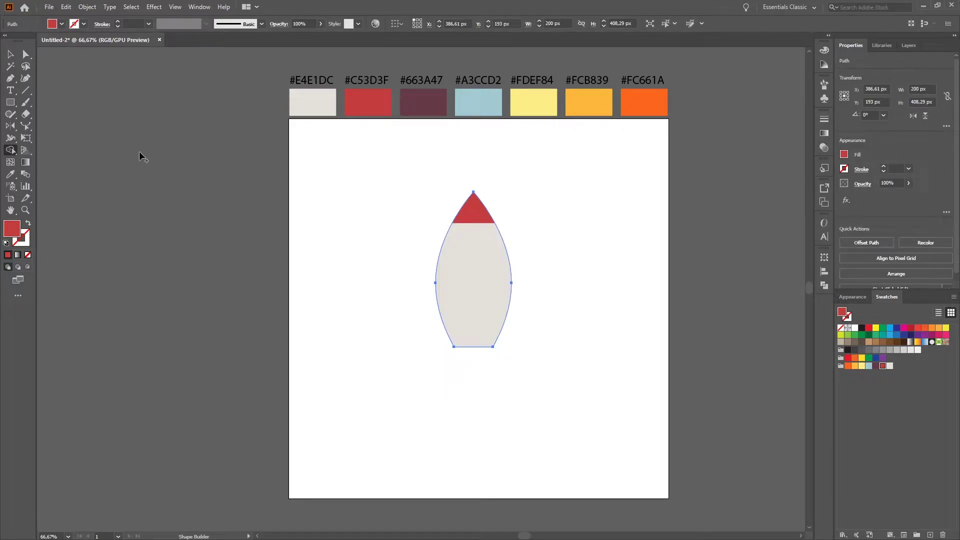
click(8, 58)
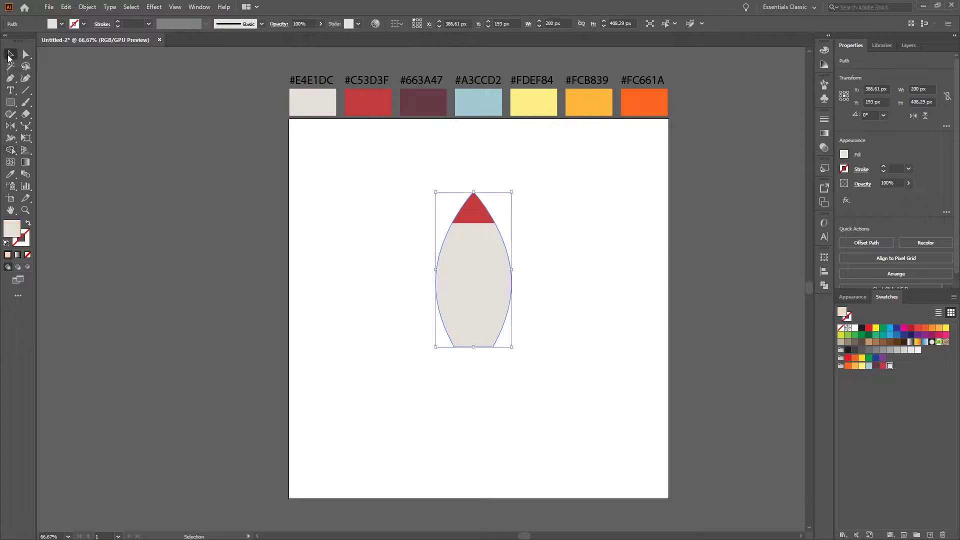
click(480, 385)
scroll(469, 354, up, 3)
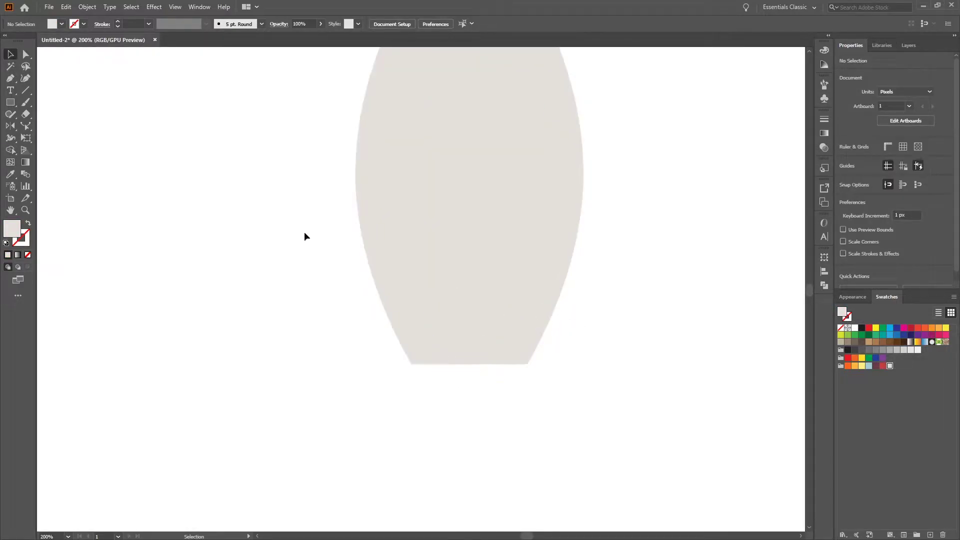
- Draw a rectangle about 150 by 37 px across the body's flat bottom end, overlapping its lower edge
click(10, 102)
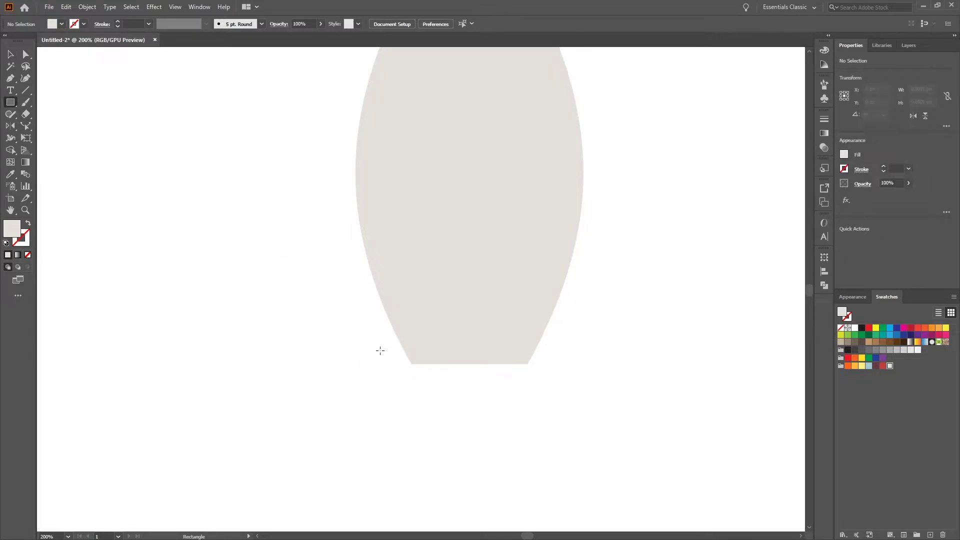
mouse_move(383, 343)
mouse_down()
mouse_move(562, 386)
mouse_move(554, 385)
mouse_up()
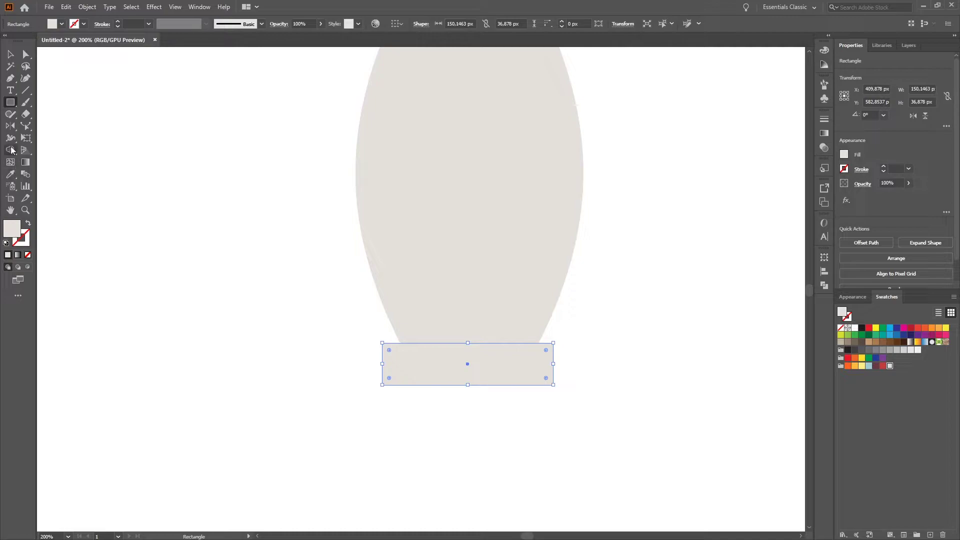
click(10, 55)
- Copy the rocket body and paste the duplicate in front, exactly over the original
click(440, 217)
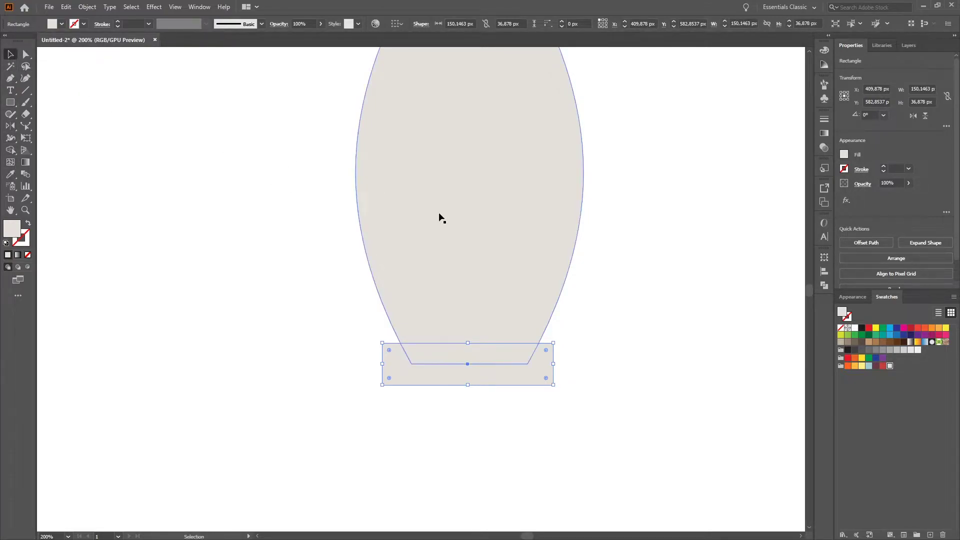
click(85, 8)
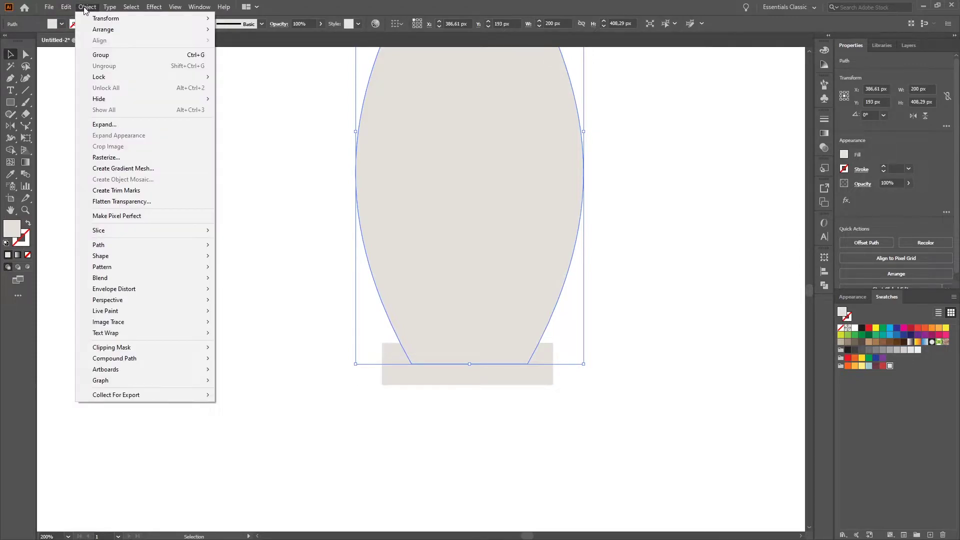
mouse_move(70, 9)
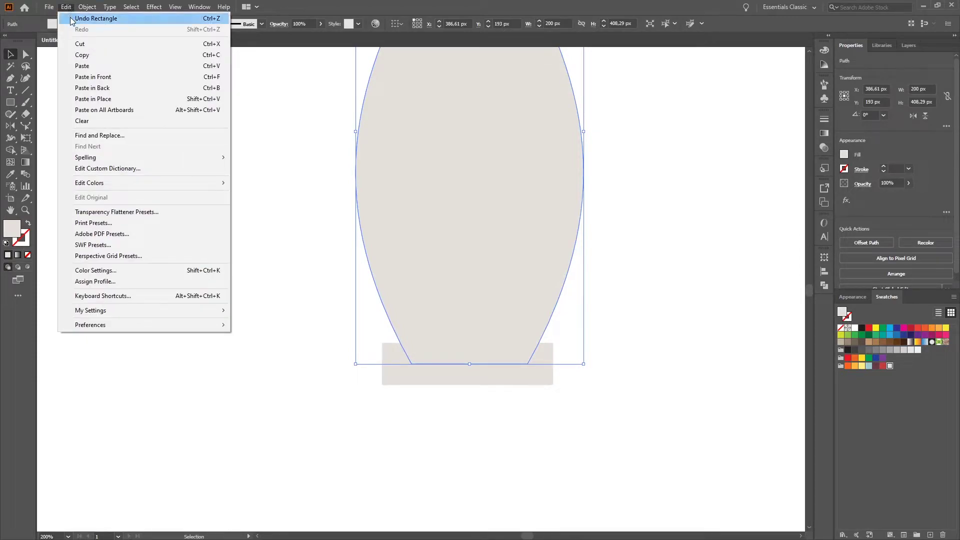
click(86, 54)
click(66, 7)
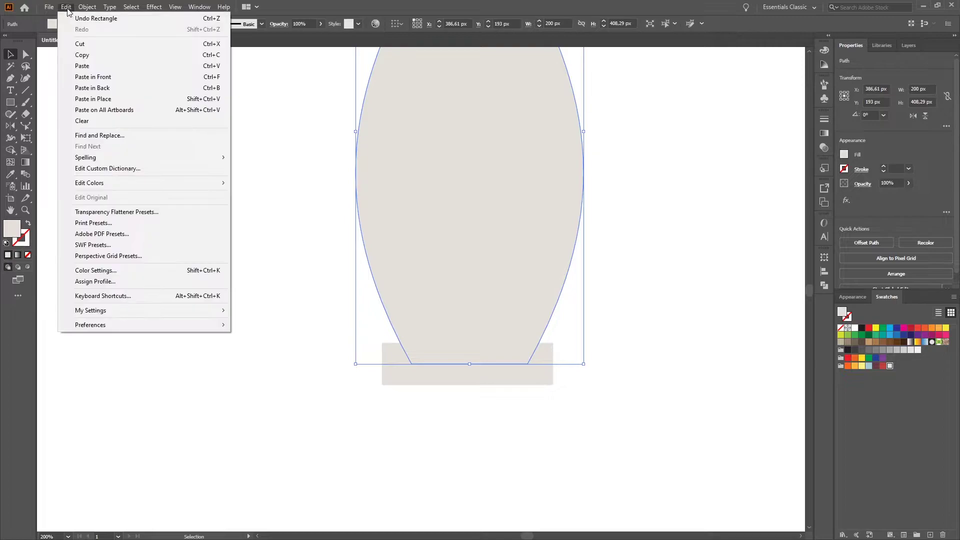
click(103, 79)
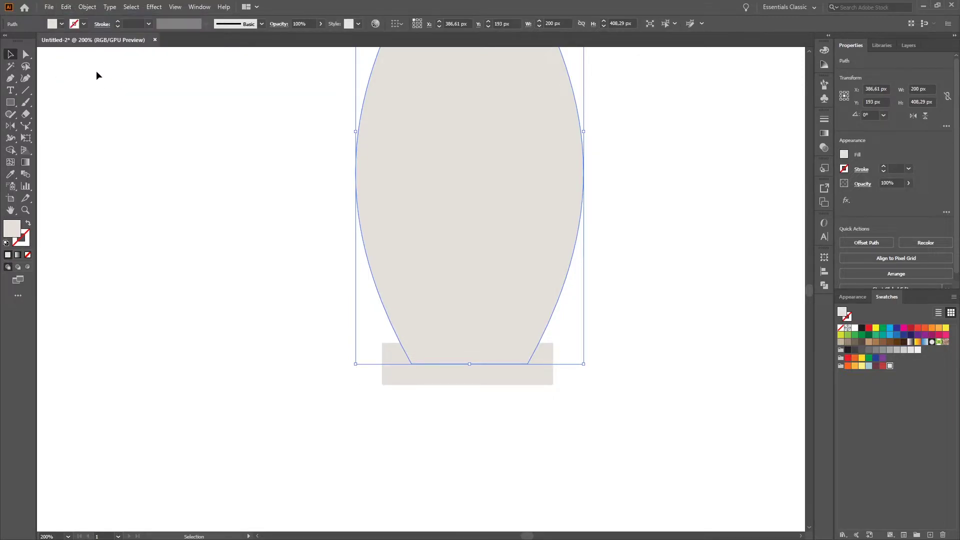
click(106, 139)
- Use Shape Builder on the body copy and rectangle to separate the bottom strip and remove the rectangle's outer area
click(444, 257)
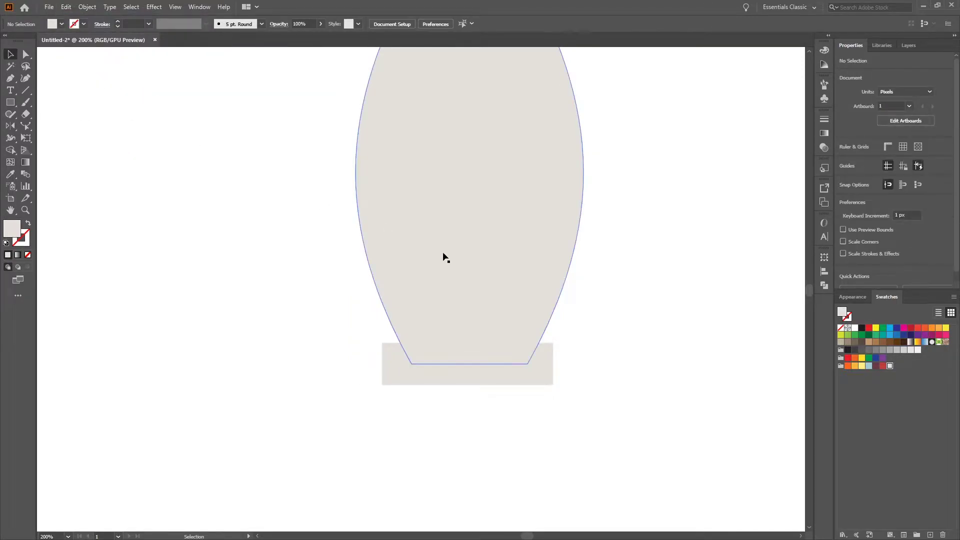
shift+click(544, 378)
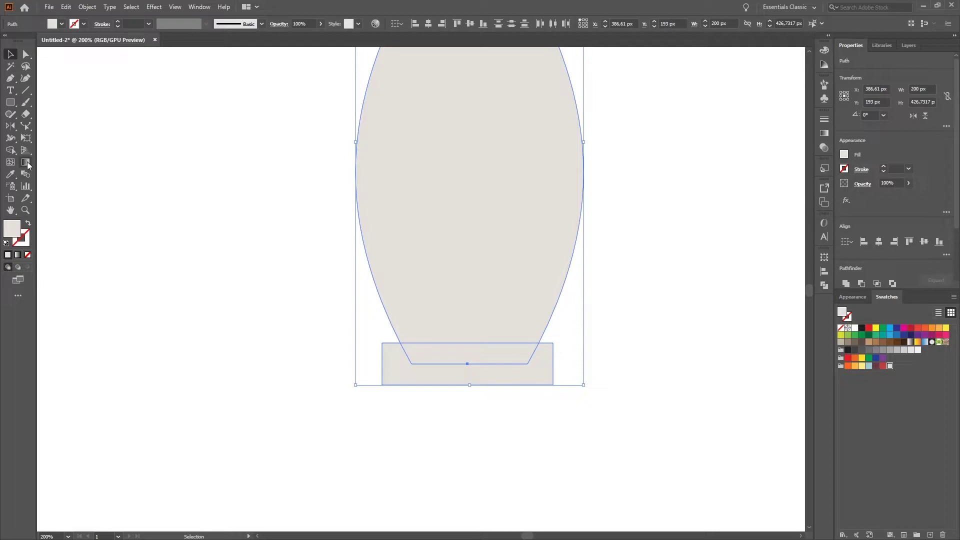
click(11, 150)
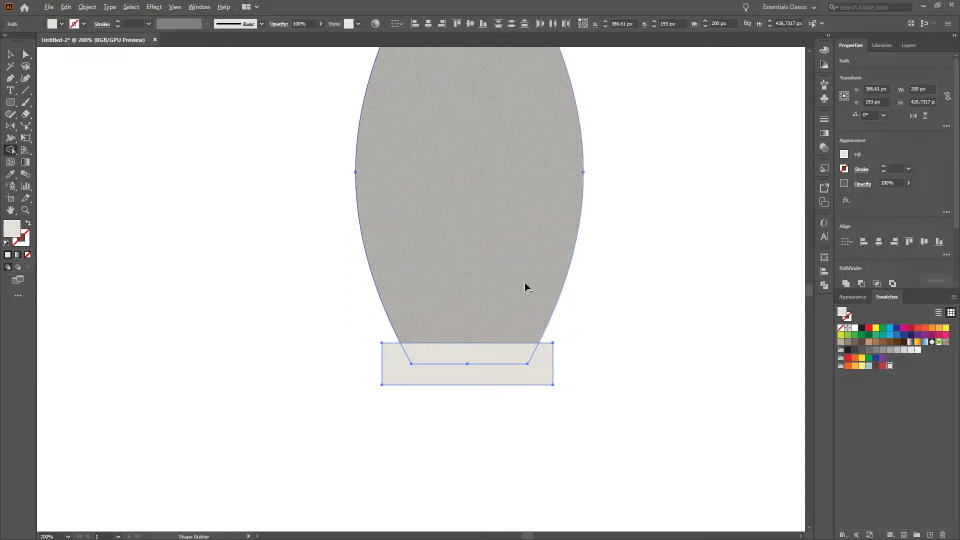
click(525, 285)
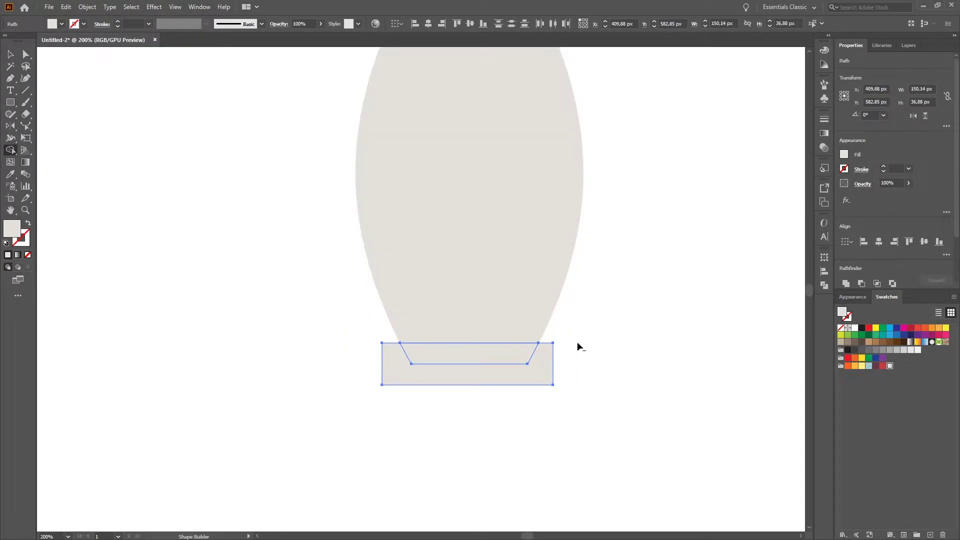
alt+click(542, 374)
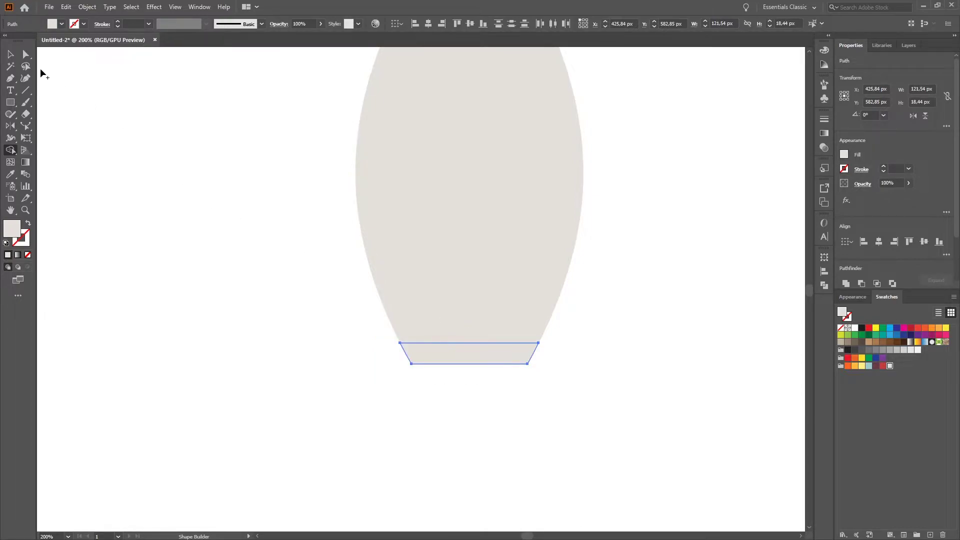
- Scale the bottom strip down proportionally to about 81 by 12 px and place it just beneath the body
click(10, 54)
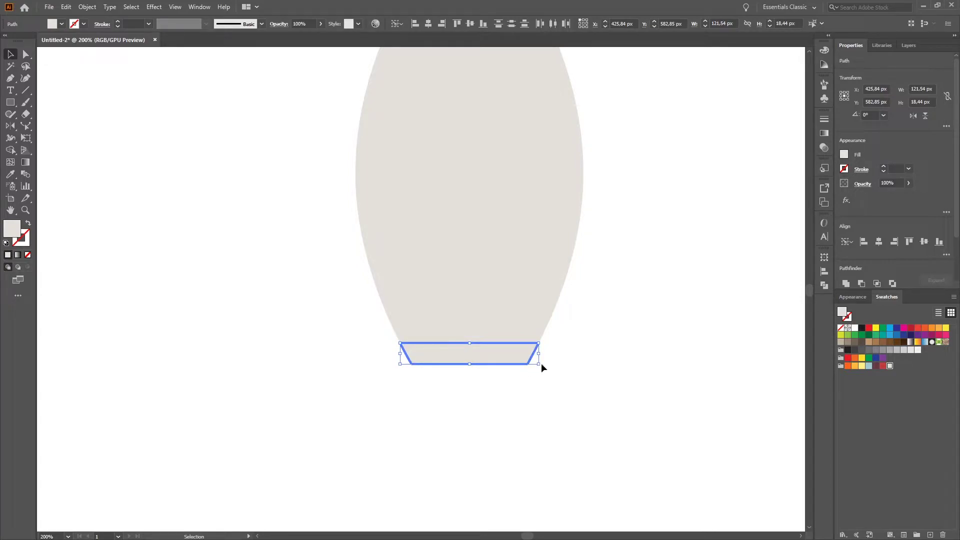
drag(540, 365, 534, 364)
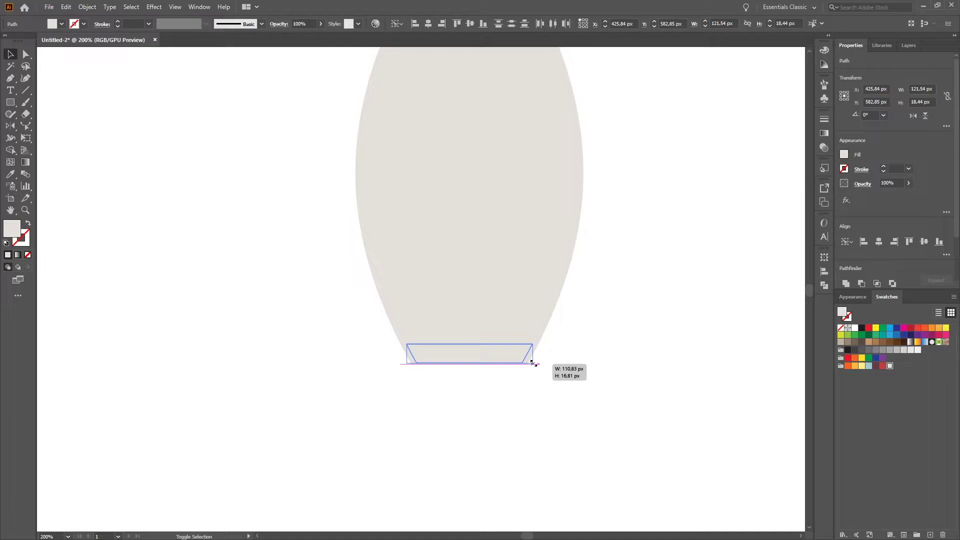
drag(534, 363, 491, 372)
click(589, 376)
click(547, 401)
- Fill the small nozzle piece beneath the body with the dark plum palette swatch
click(485, 375)
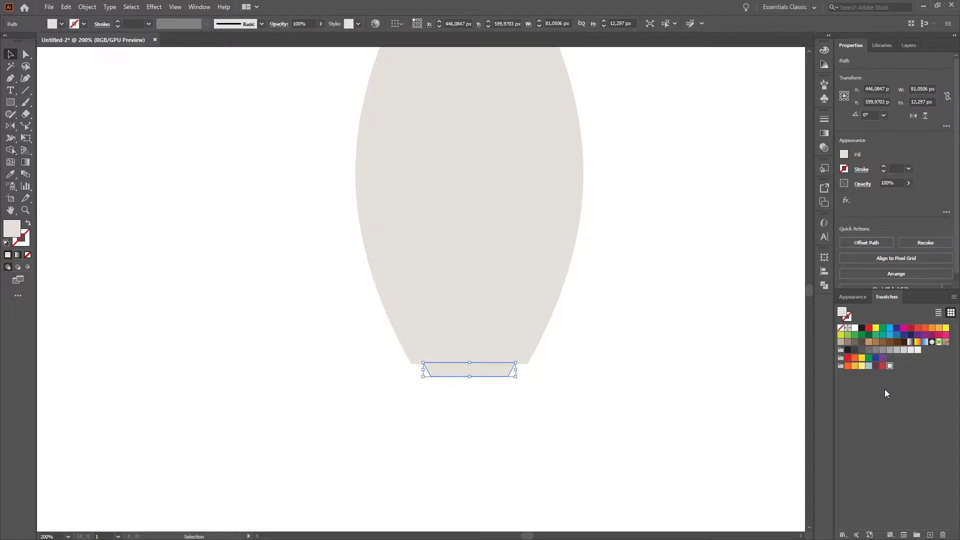
click(875, 365)
click(700, 374)
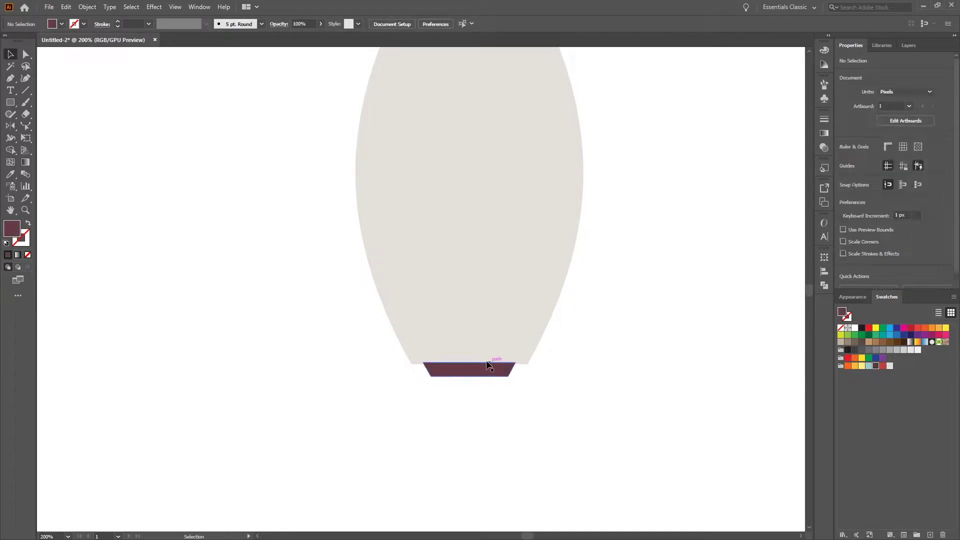
- Enlarge the plum nozzle piece slightly and position it flush and centred against the body's bottom edge
drag(474, 368, 473, 382)
scroll(471, 364, up, 2)
drag(558, 396, 484, 380)
click(611, 403)
scroll(492, 380, up, 2)
click(710, 425)
- Draw a 90 px circle with the Ellipse tool on the upper half of the rocket body as a window
scroll(661, 422, down, 4)
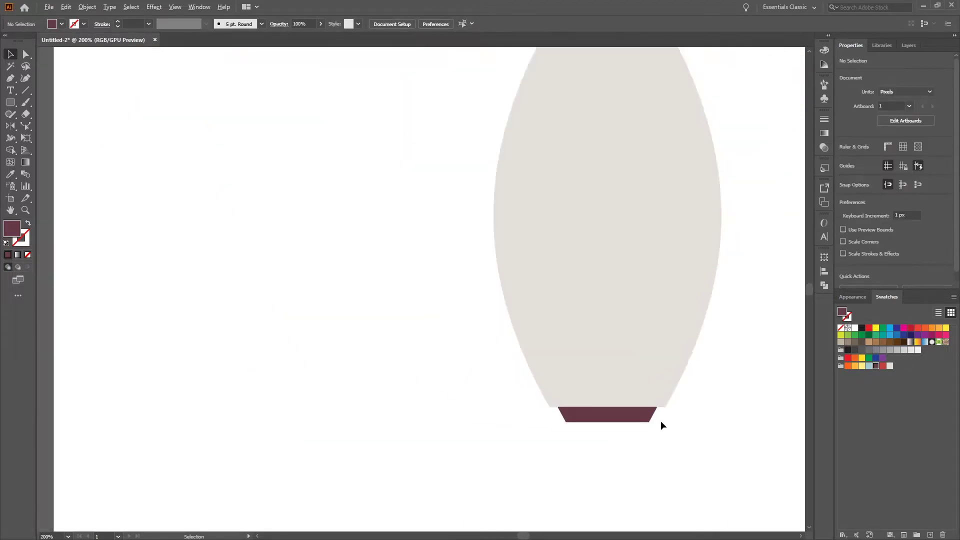
scroll(661, 421, down, 2)
scroll(715, 418, up, 2)
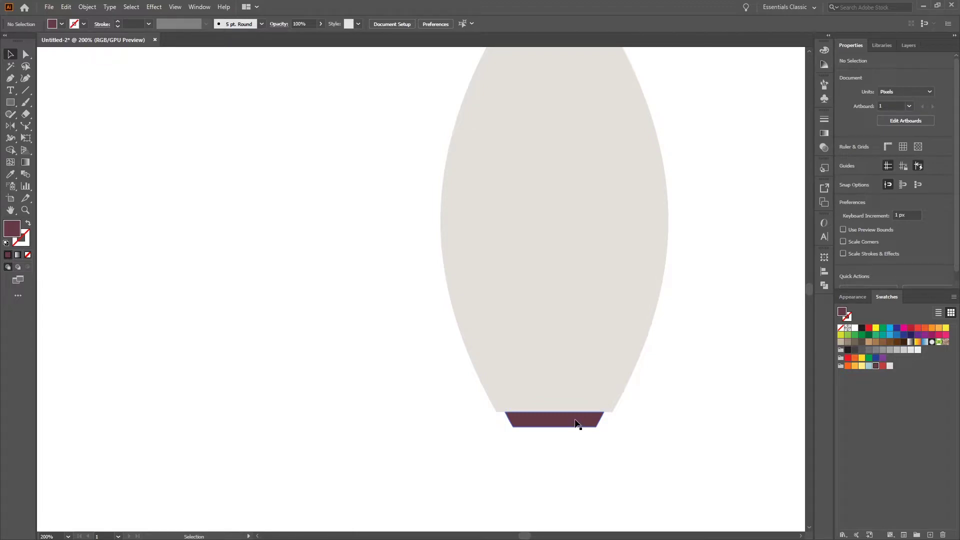
scroll(659, 355, up, 3)
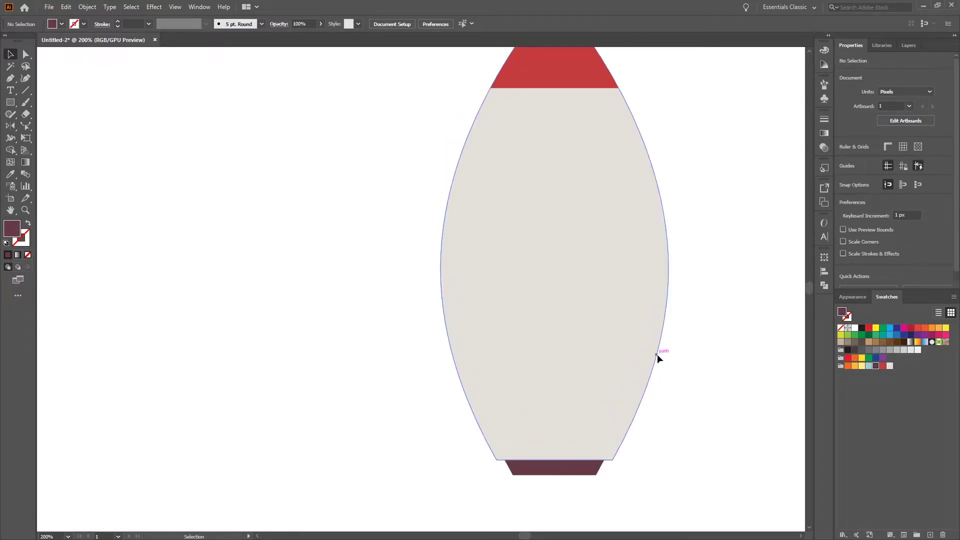
click(10, 102)
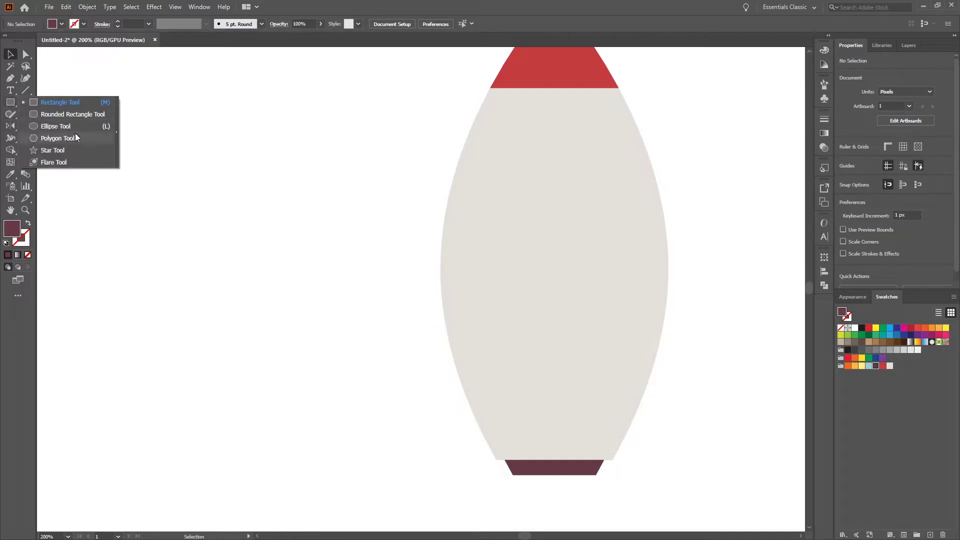
click(49, 127)
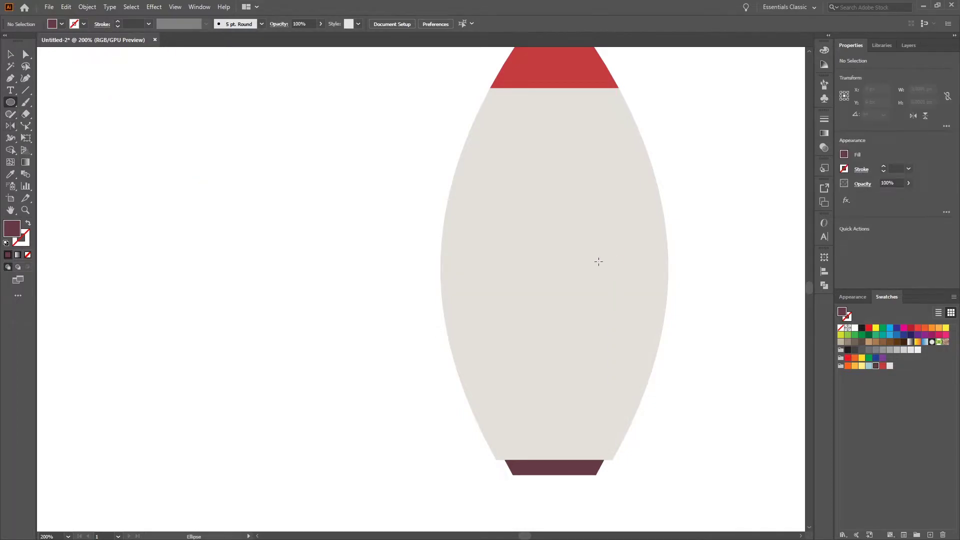
drag(509, 161, 607, 263)
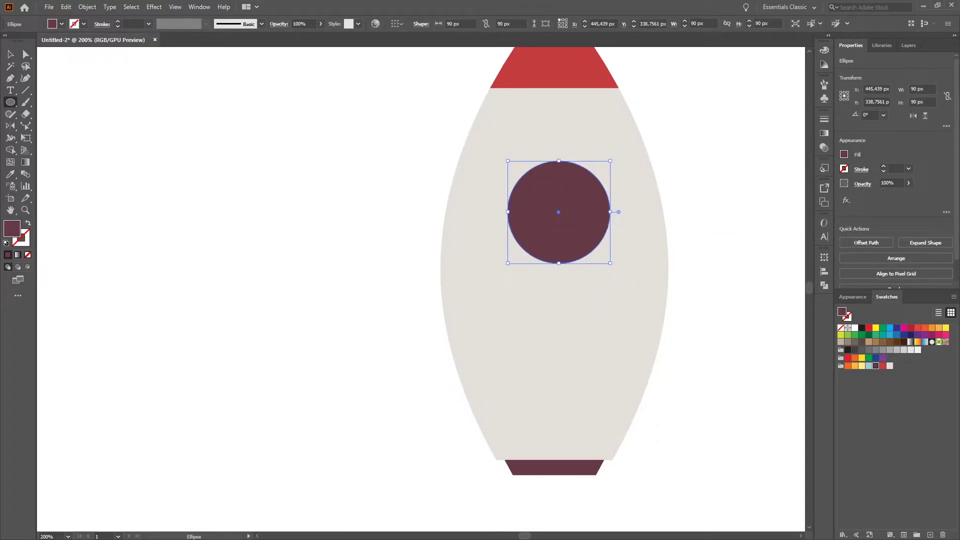
- Fill the window circle with the light blue palette swatch
click(852, 297)
click(896, 352)
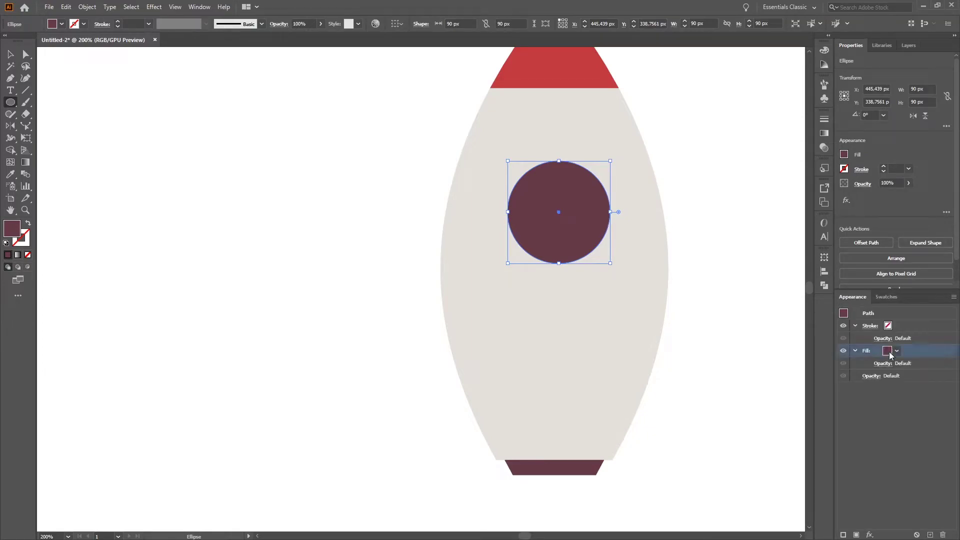
click(895, 351)
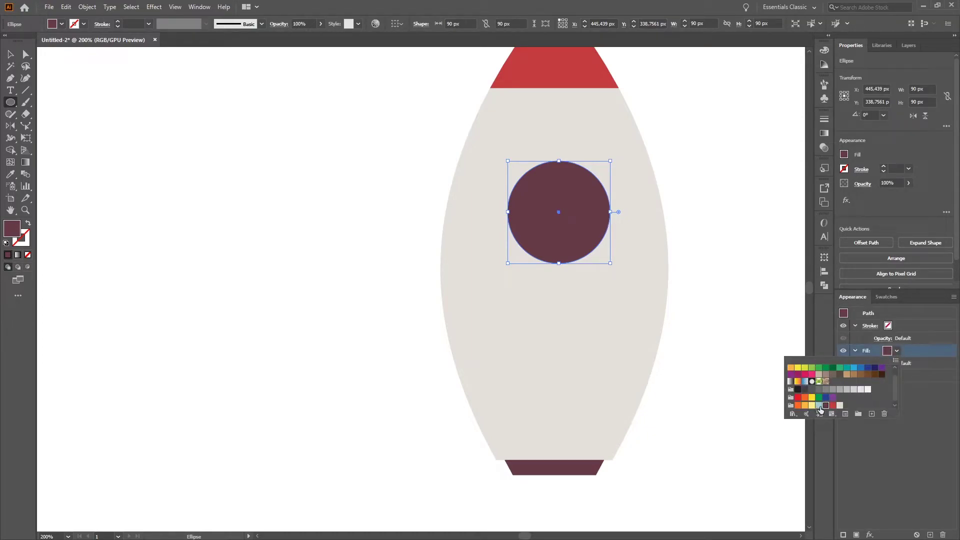
click(819, 406)
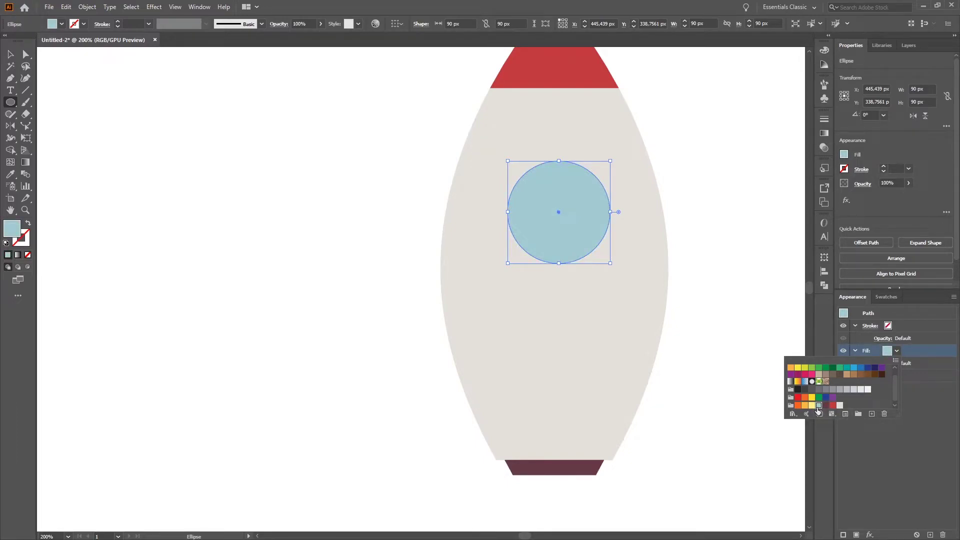
click(905, 458)
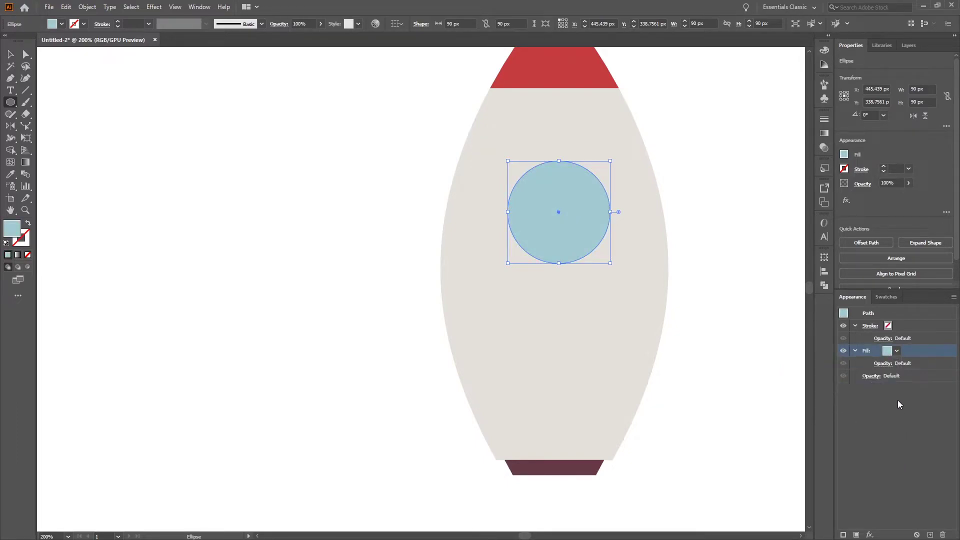
- Give the window circle a dark plum stroke from the palette with an 8 pt weight
click(896, 333)
click(898, 329)
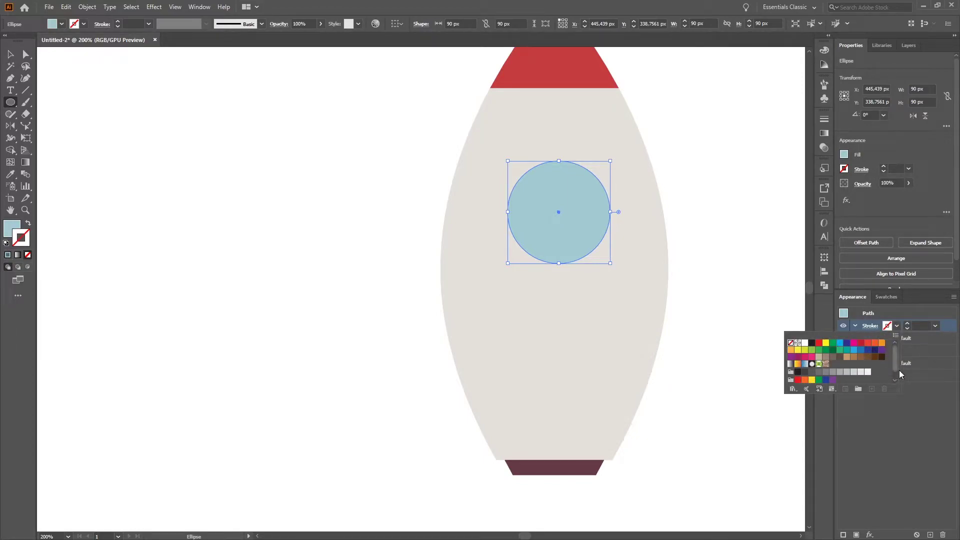
scroll(832, 372, down, 1)
click(826, 378)
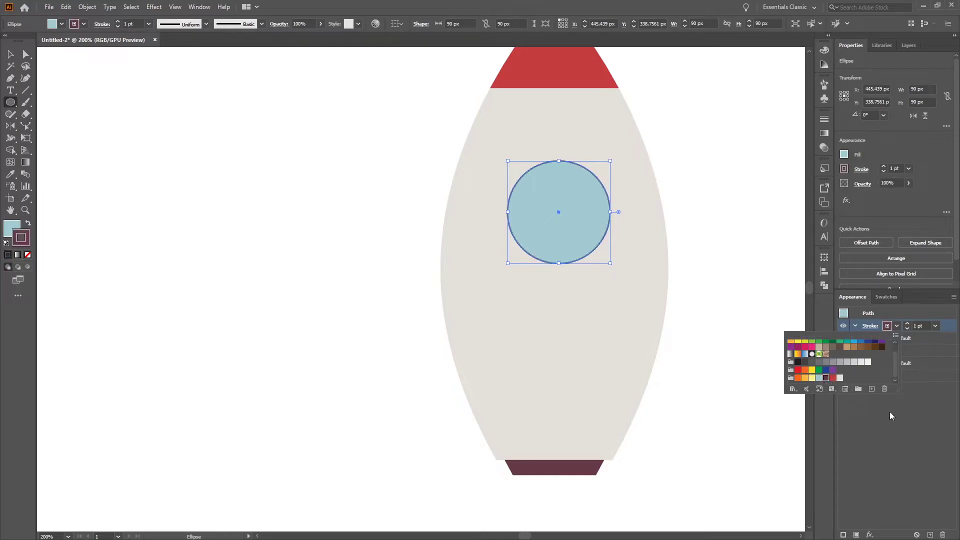
click(907, 324)
click(907, 324)
click(907, 324)
click(908, 324)
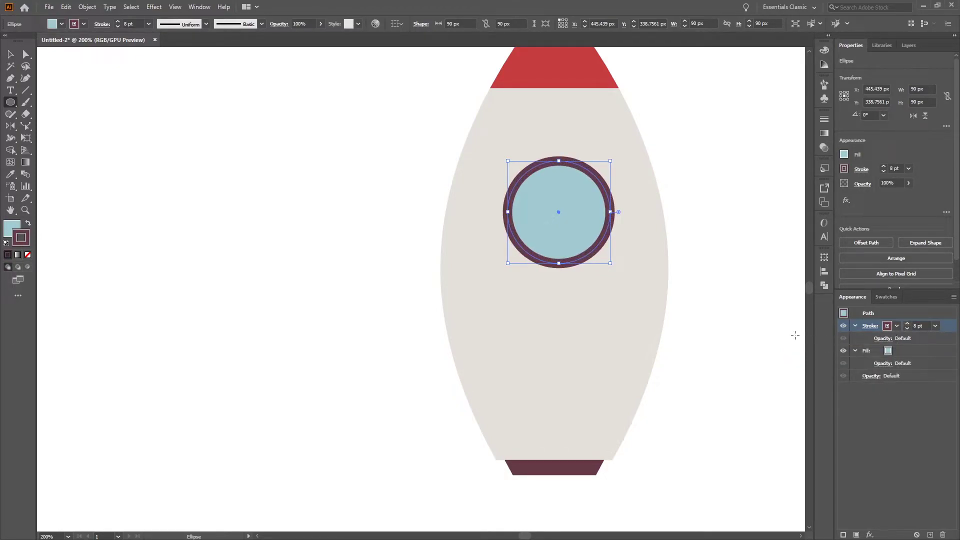
- Increase the window circle's stroke weight to 10 pt
key(v)
click(175, 141)
key(ctrl+minus)
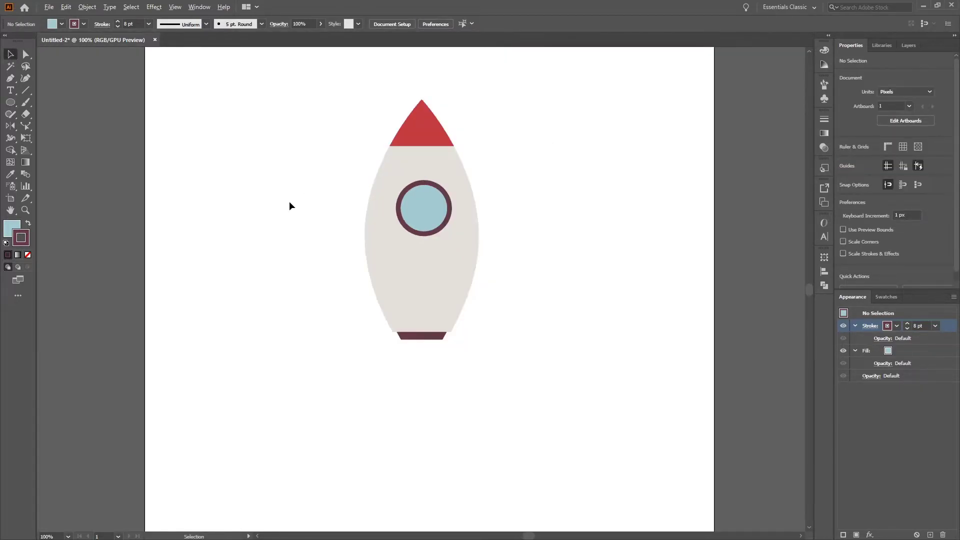
click(426, 231)
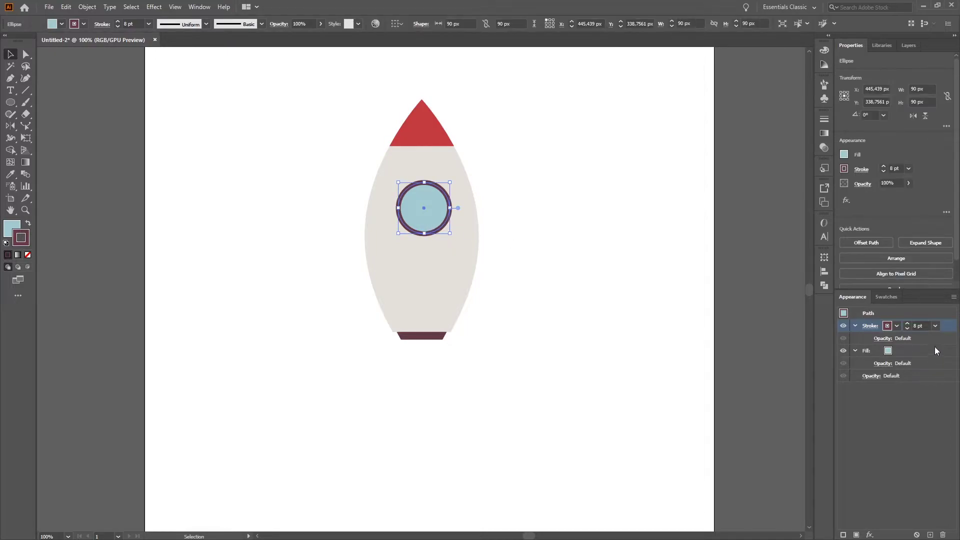
click(908, 324)
click(908, 325)
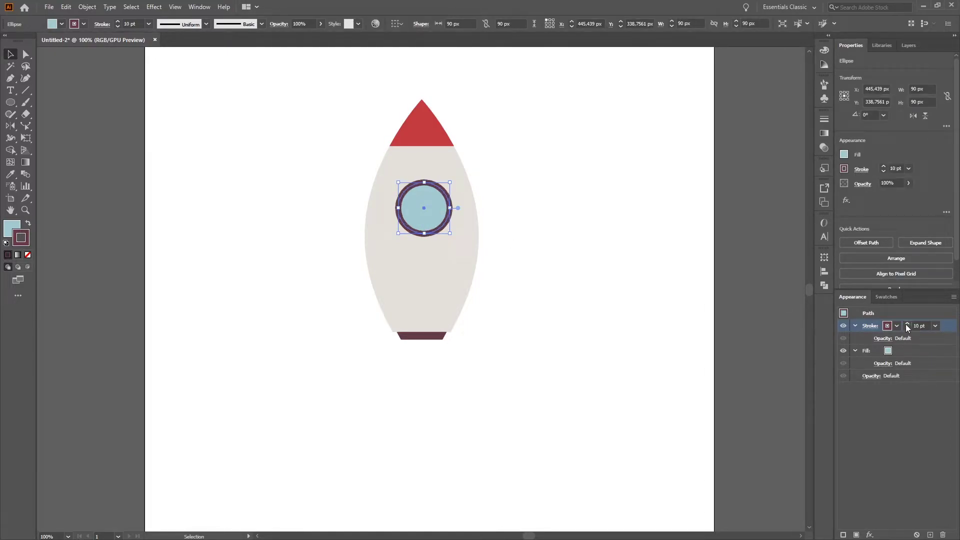
click(617, 309)
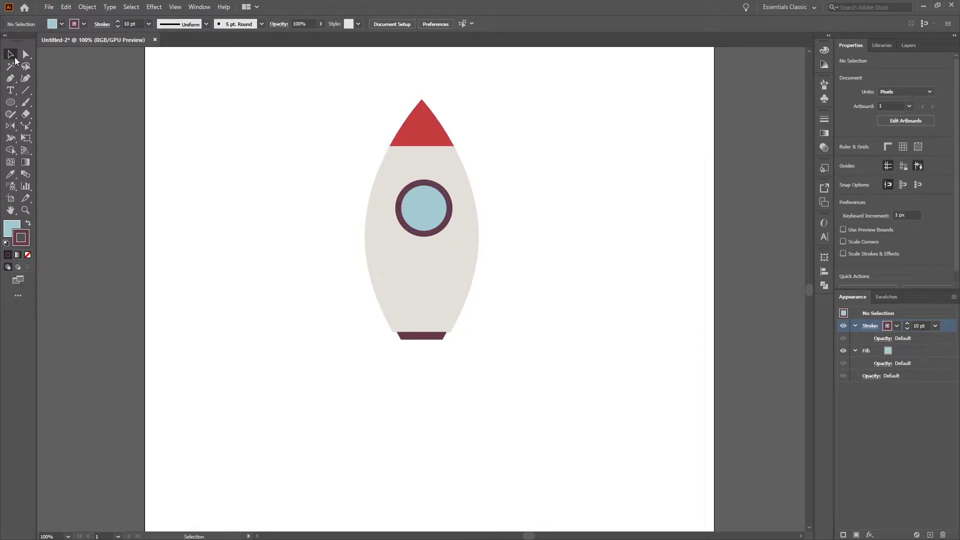
- Move the window slightly upward and centre it horizontally on the rocket body
drag(441, 228, 427, 233)
click(590, 239)
click(556, 257)
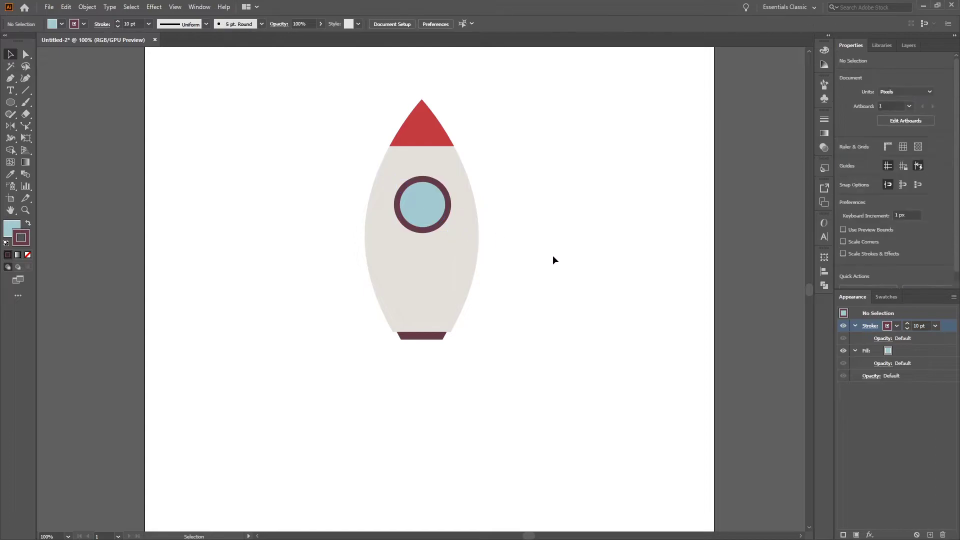
scroll(470, 274, up, 1)
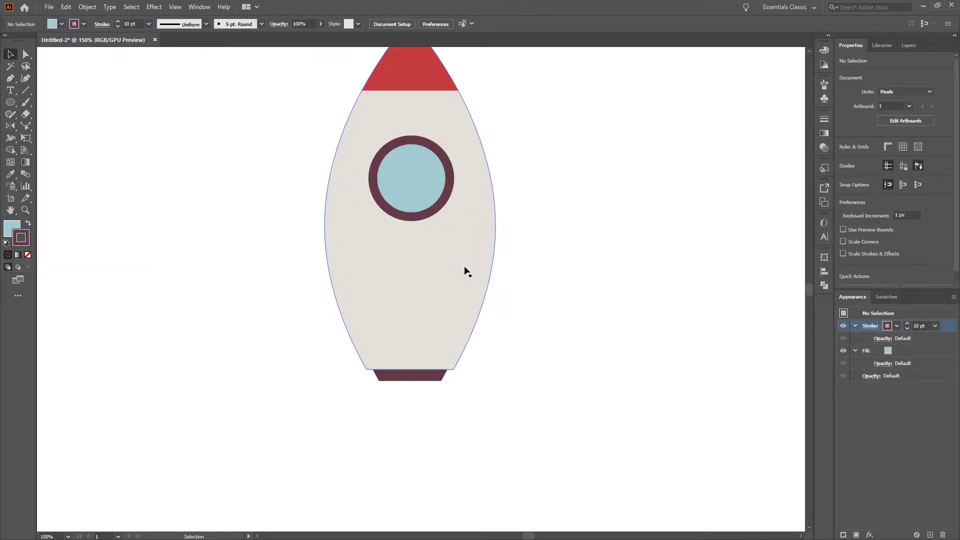
- Draw a rectangle about 60 by 65 px, starting at the rocket body's lower-right corner and extending up and outward
scroll(465, 270, up, 2)
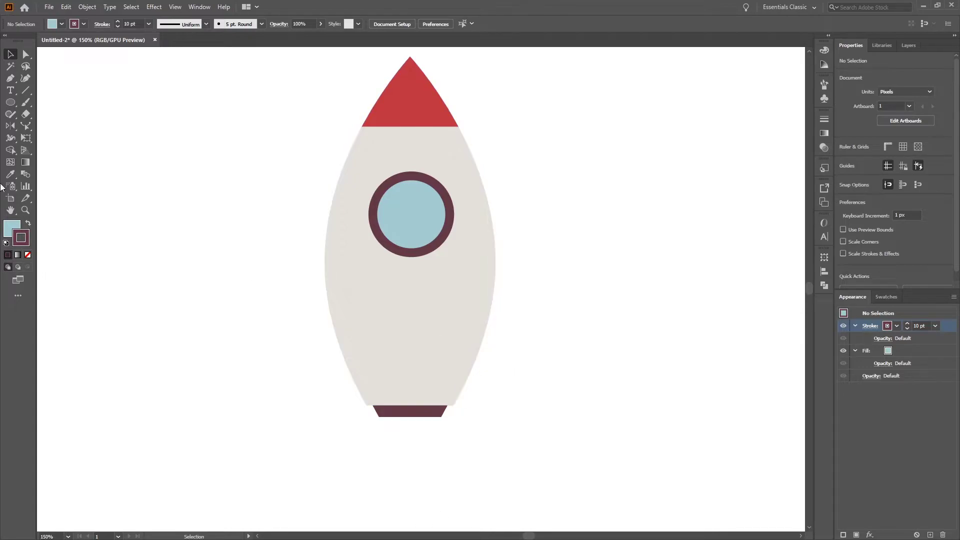
drag(10, 102, 30, 102)
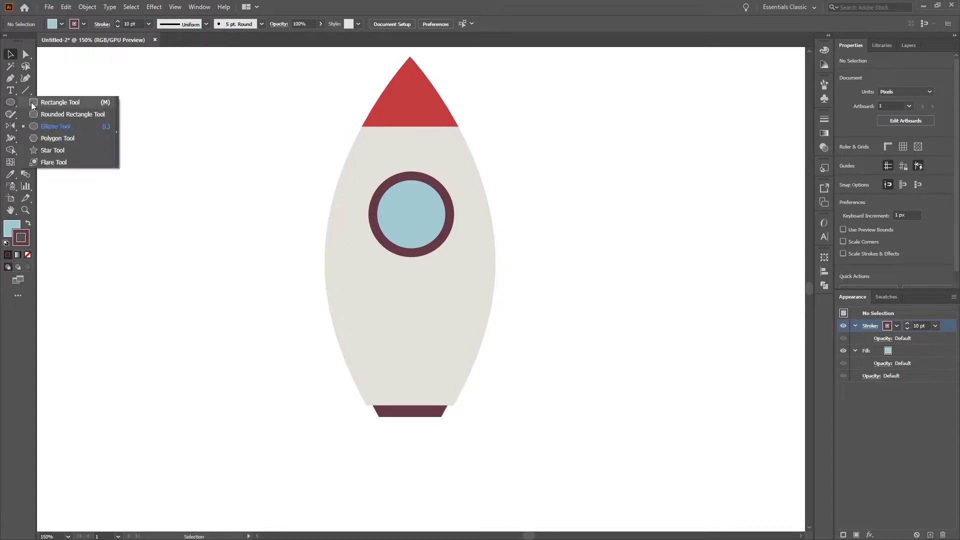
click(43, 102)
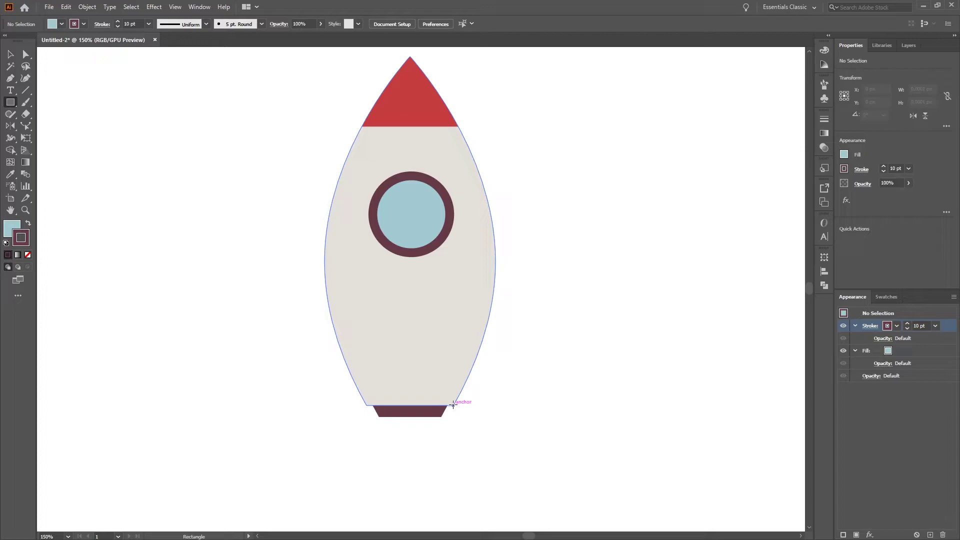
drag(453, 404, 506, 349)
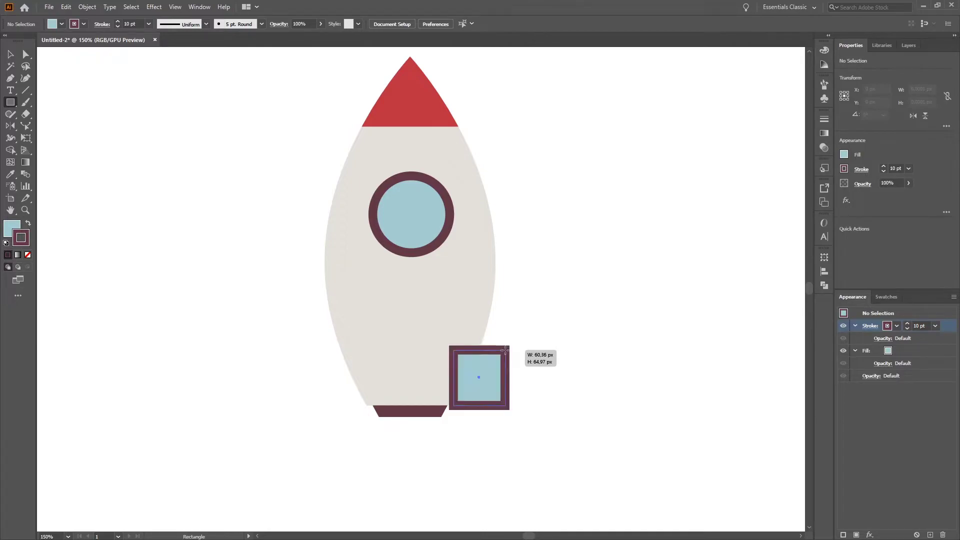
- Remove the rectangle's stroke and fill it with the red palette swatch used for the rocket tip
click(896, 326)
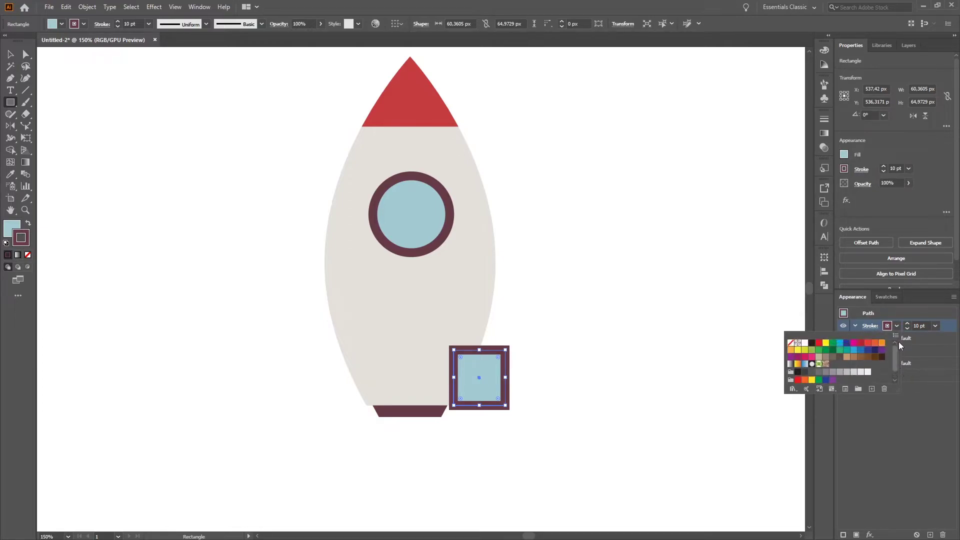
click(791, 343)
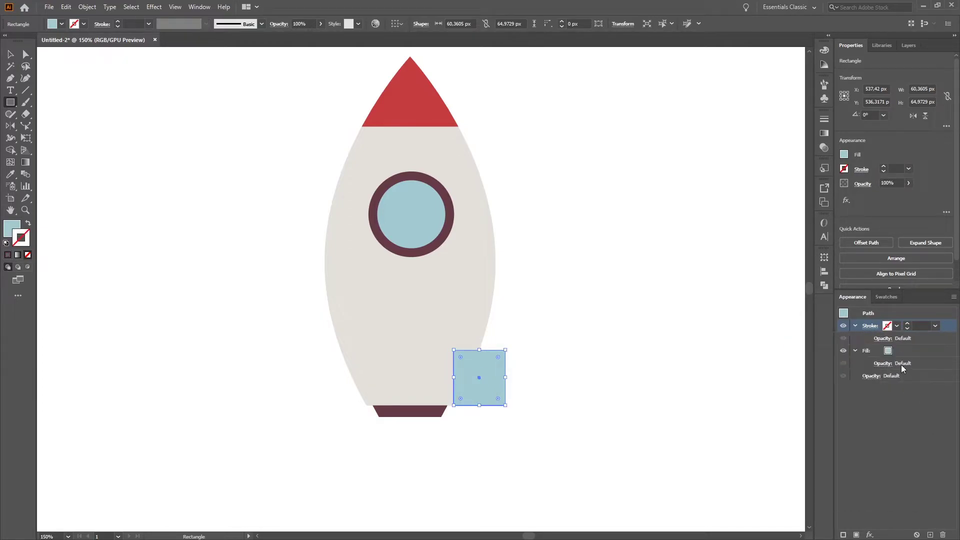
click(895, 352)
click(897, 352)
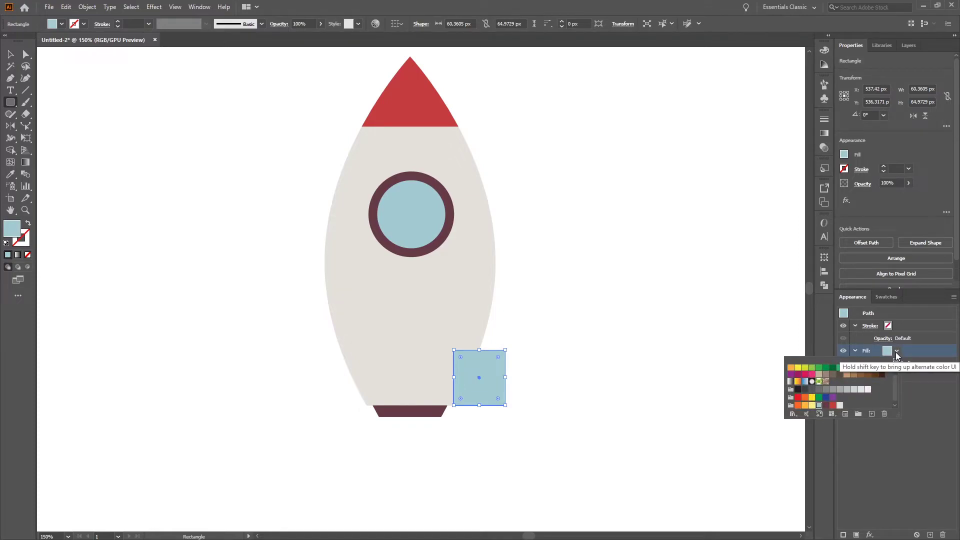
click(832, 405)
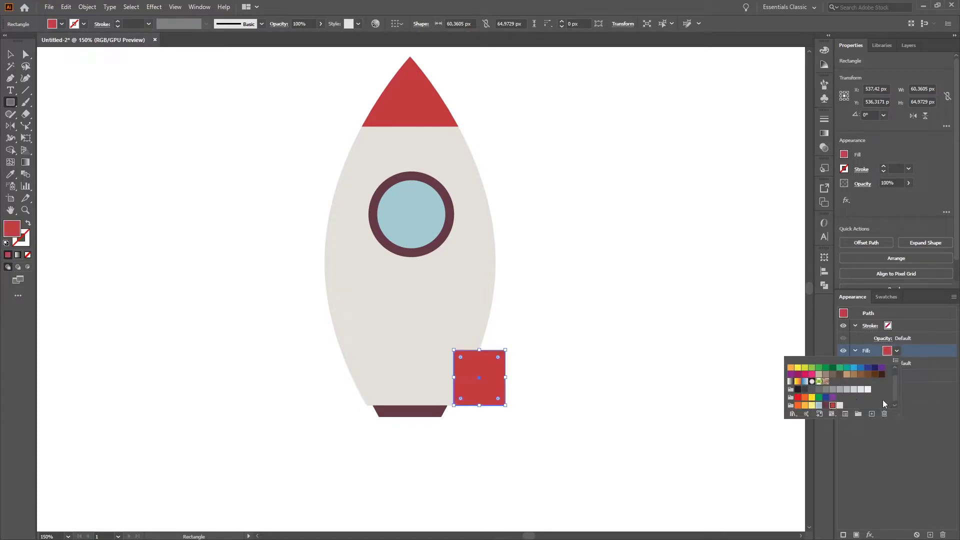
click(725, 339)
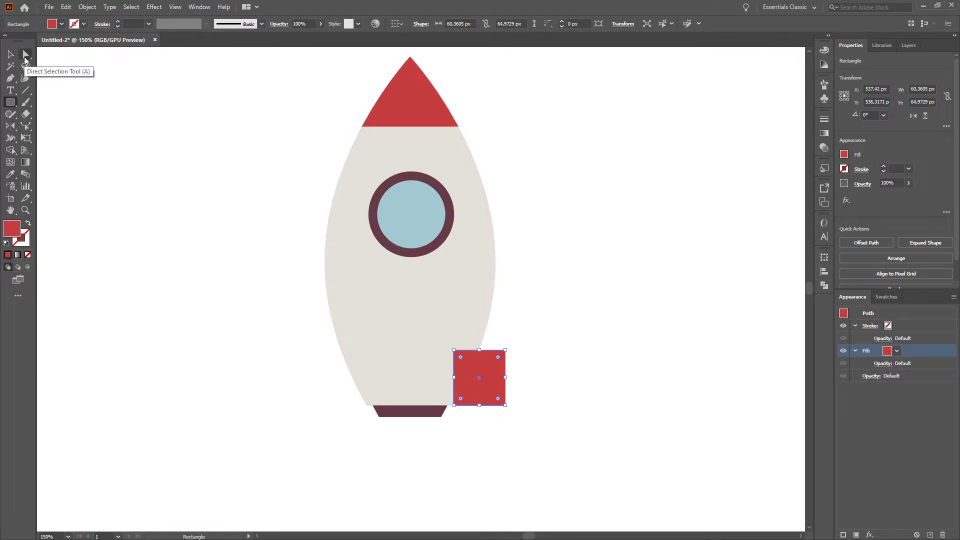
- Move the red rectangle's upper outer corner down and inward to slant it into a fin shape
click(24, 56)
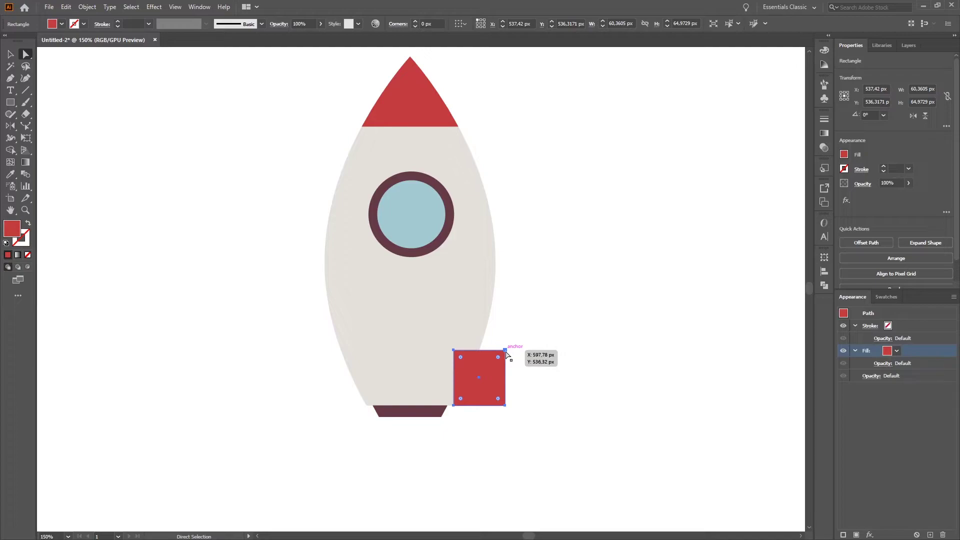
drag(506, 351, 503, 365)
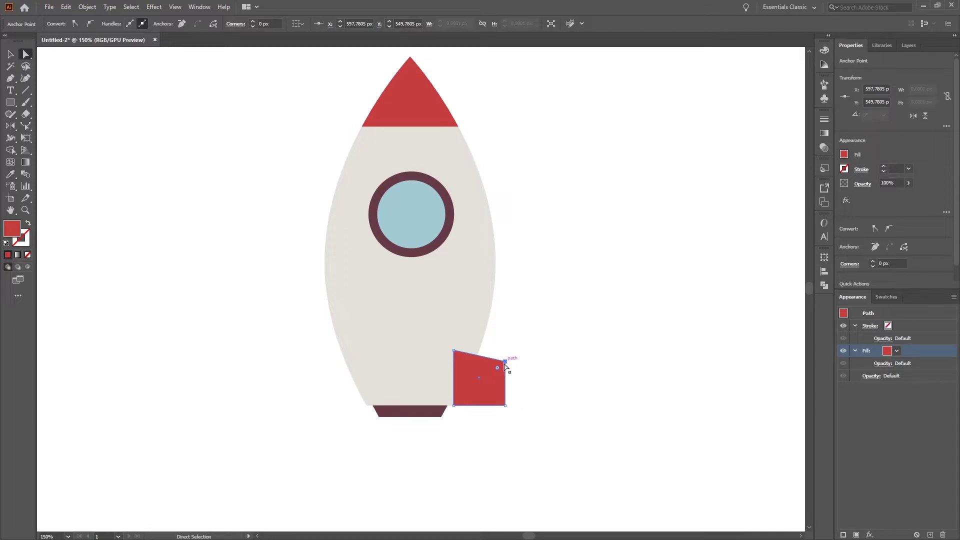
drag(505, 363, 496, 364)
click(574, 379)
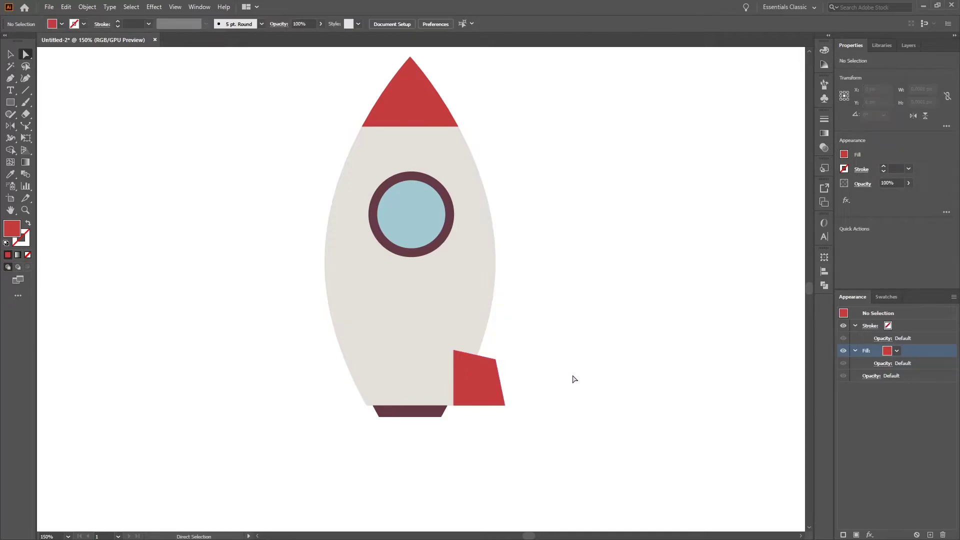
- Reorder the red fin path within Layer 1 so it sits behind the rocket body
click(909, 45)
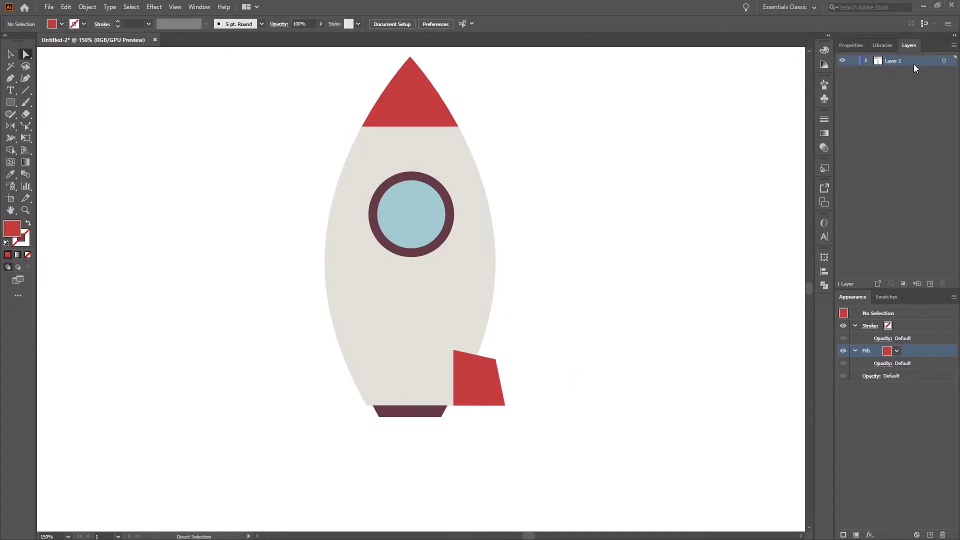
click(866, 61)
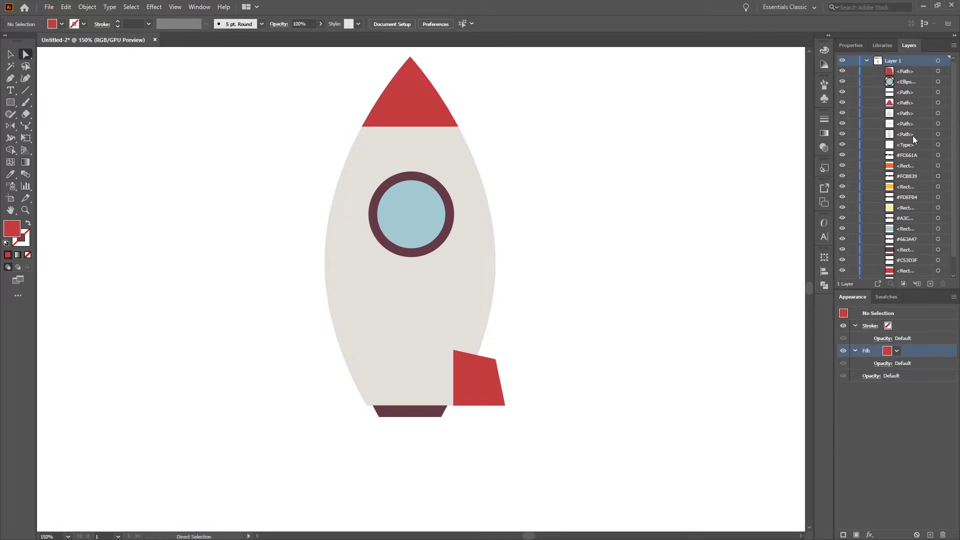
drag(920, 75, 905, 138)
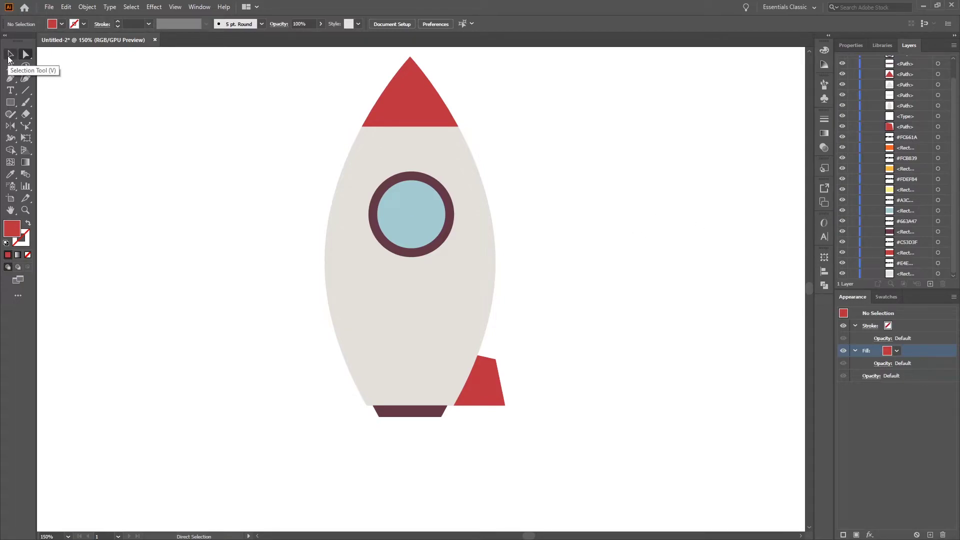
- Pull the fin's lower outer corner down and slightly outward so its bottom edge slopes away from the body
click(9, 57)
click(479, 403)
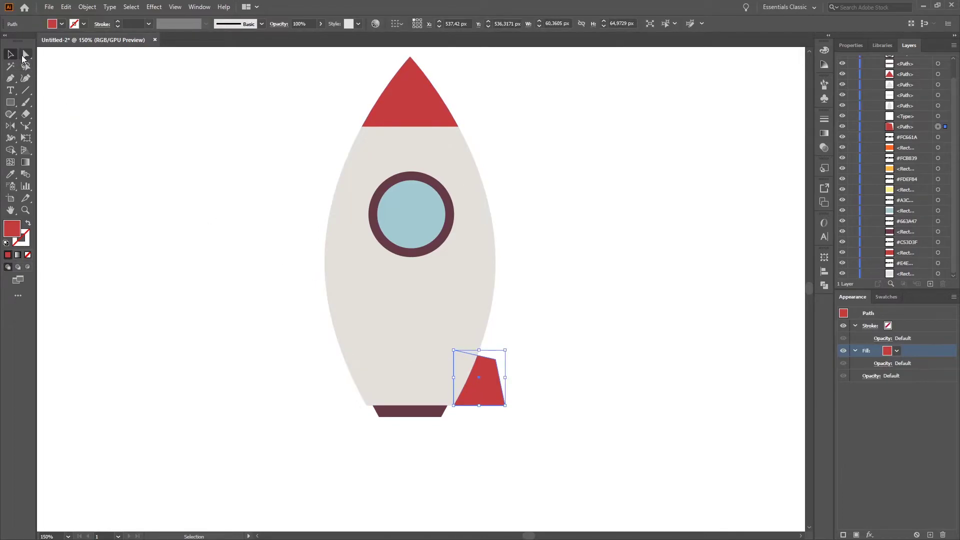
click(25, 55)
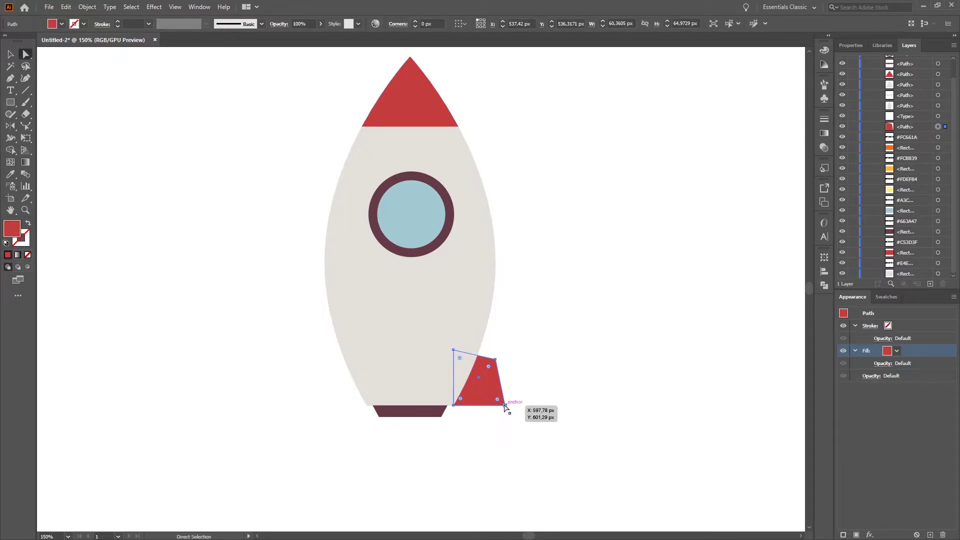
drag(506, 405, 508, 419)
click(562, 419)
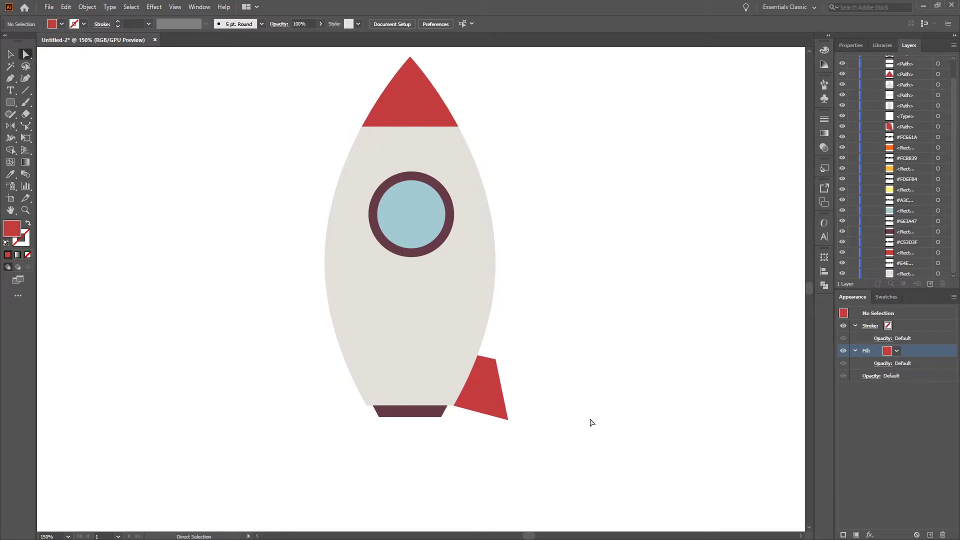
- Shift the fin's upper outer corner slightly outward
click(495, 398)
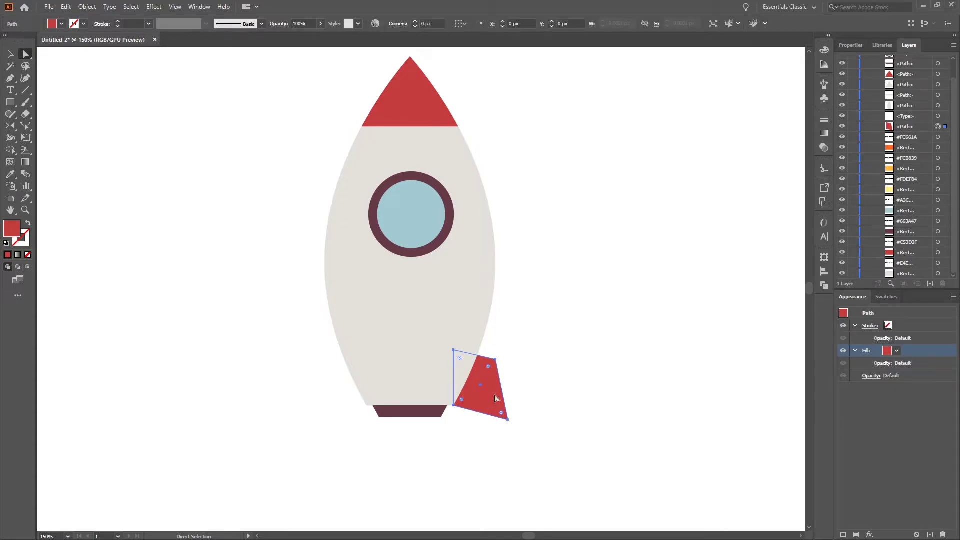
click(495, 360)
drag(497, 364, 501, 363)
click(550, 384)
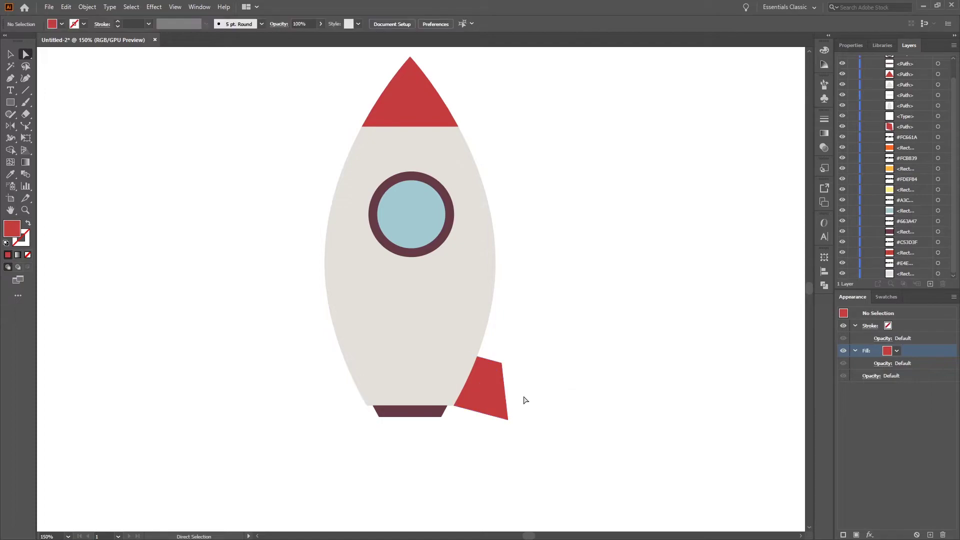
- Pull the fin's upper and lower outer corners slightly inward to make the fin narrower
click(501, 364)
drag(500, 364, 495, 361)
drag(508, 420, 500, 416)
click(548, 405)
- Raise the fin's upper inner corner, behind the rocket body, by about 11 px to steepen the top edge
click(455, 350)
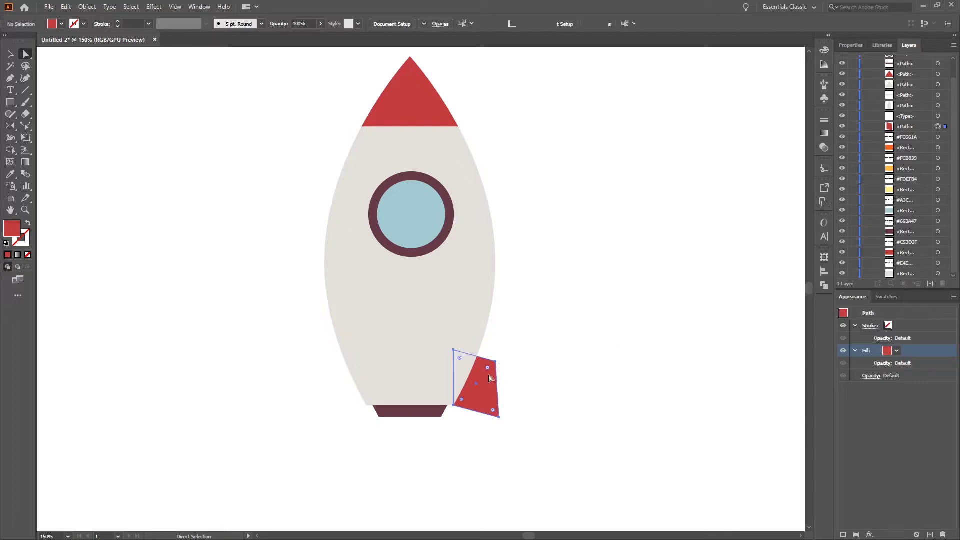
drag(454, 351, 455, 341)
click(553, 340)
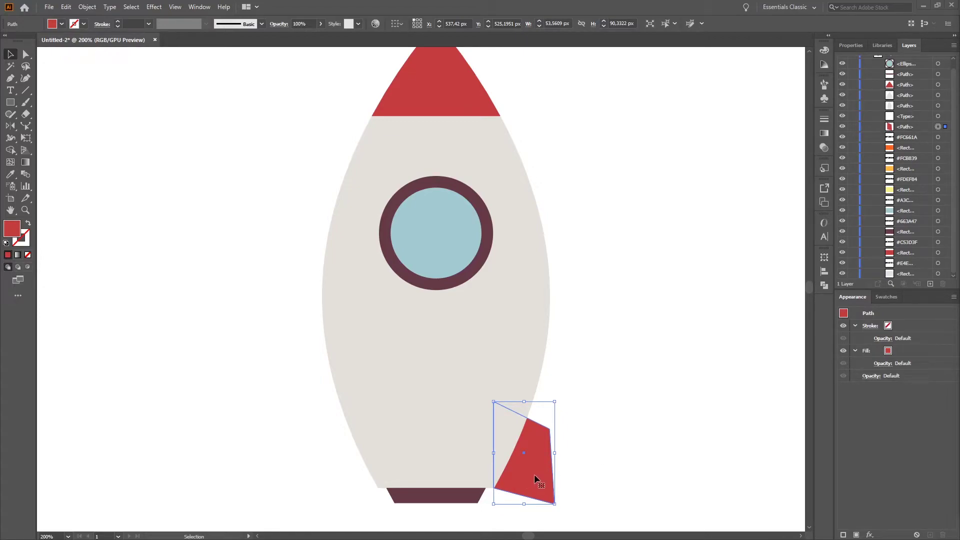
- Reflect a copy of the fin across the vertical axis through the window's centre onto the rocket's opposite side
click(11, 129)
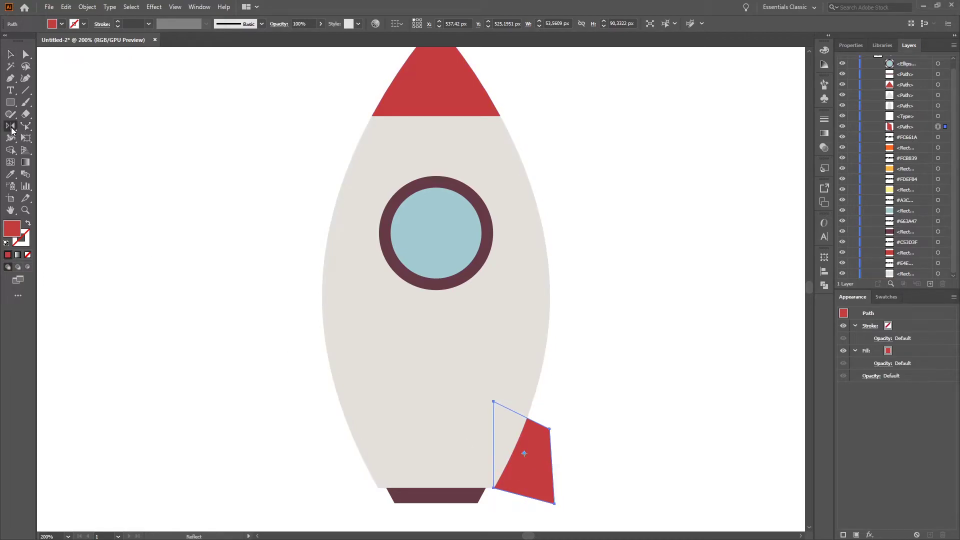
alt+click(437, 233)
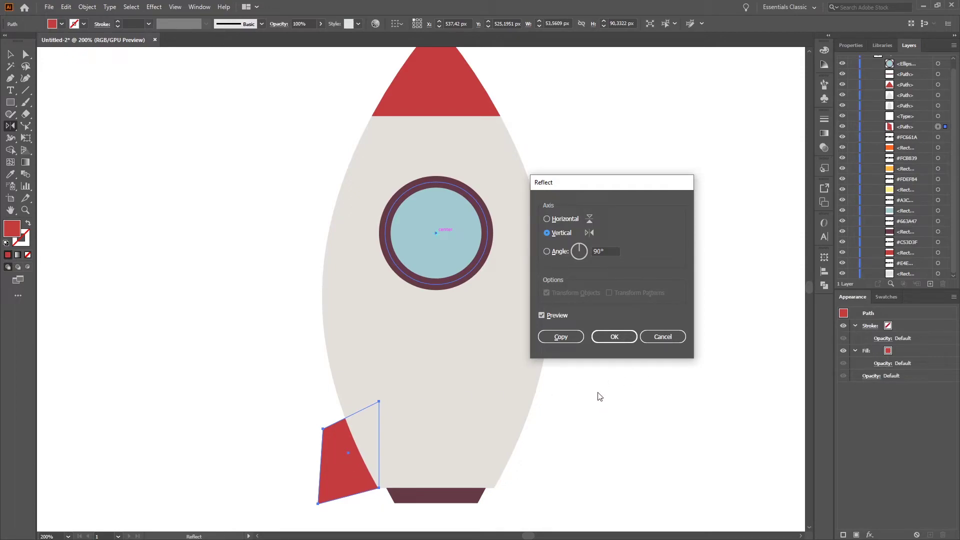
click(569, 338)
click(10, 54)
click(646, 325)
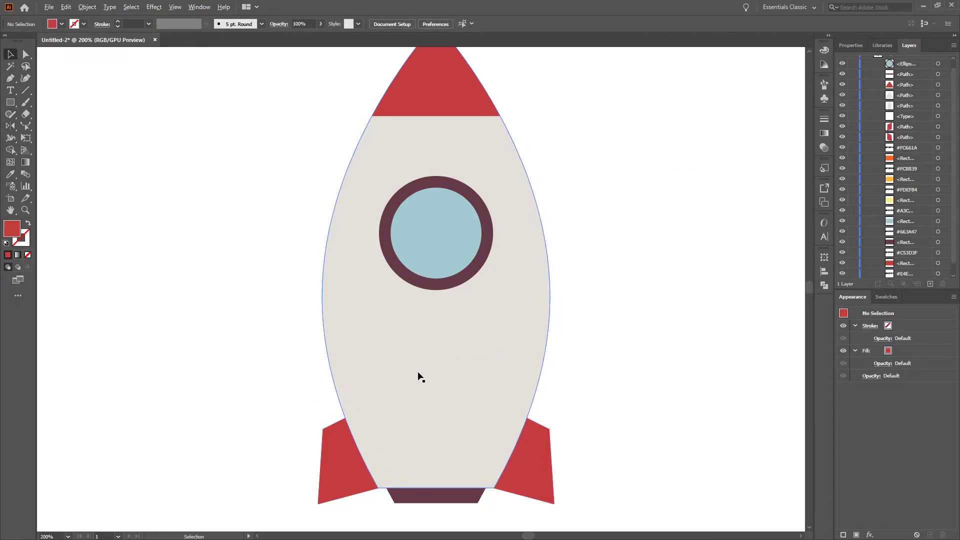
- Draw an upright ellipse about 22 by 33 px, centred horizontally on the plum nozzle and reaching below it
scroll(418, 368, down, 2)
scroll(418, 368, up, 1)
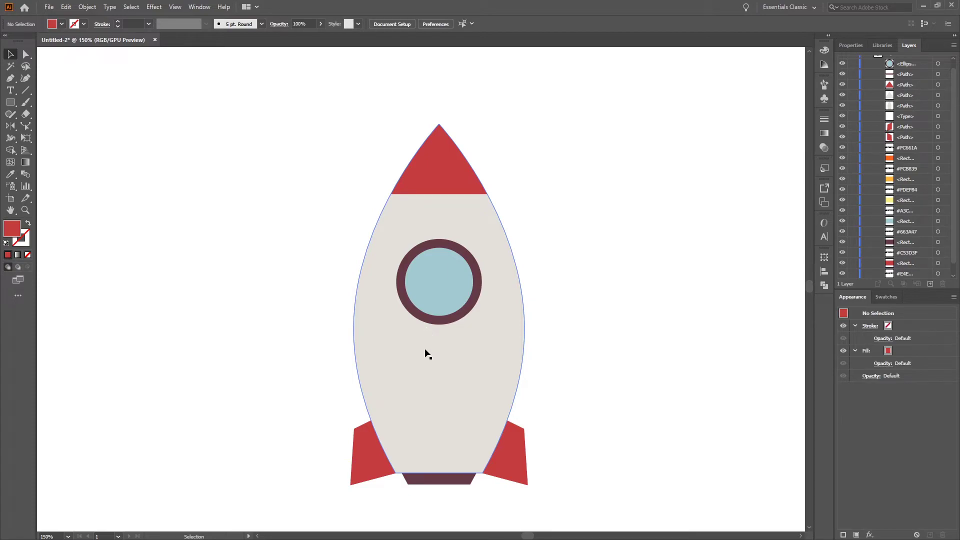
scroll(429, 417, down, 2)
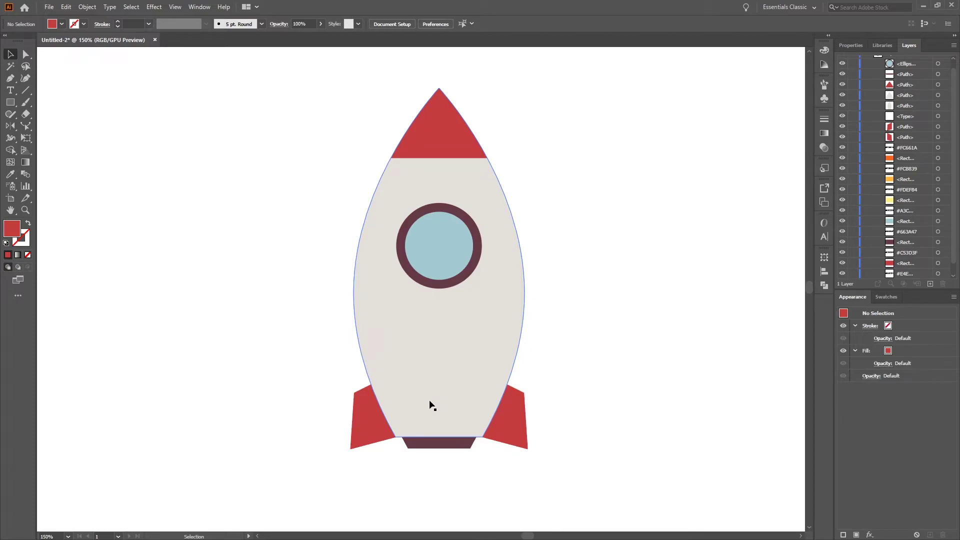
scroll(431, 406, down, 2)
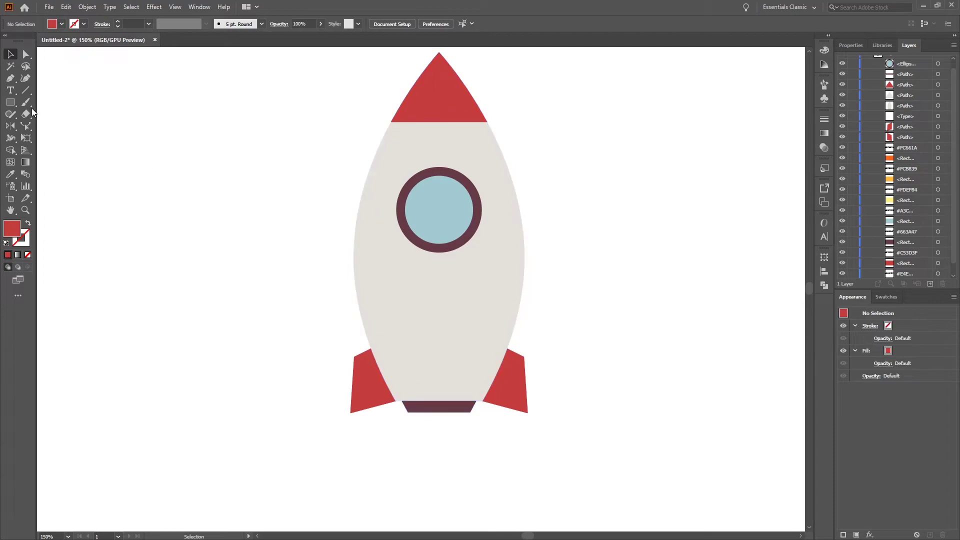
click(10, 102)
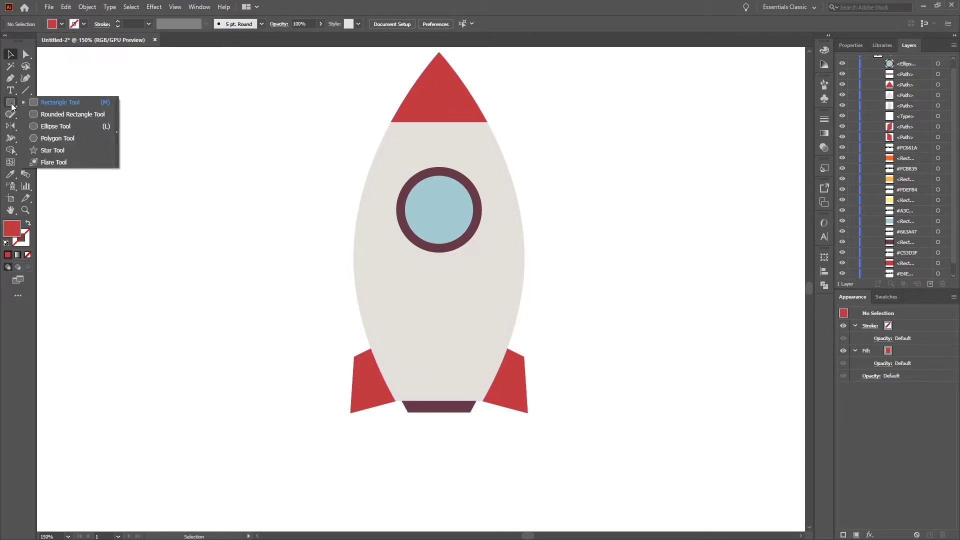
click(74, 127)
scroll(514, 426, up, 2)
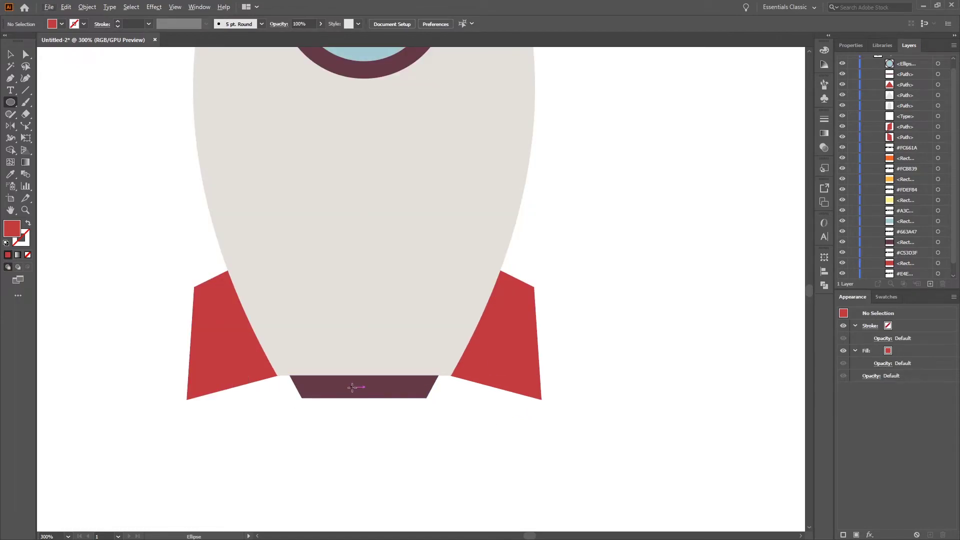
mouse_move(354, 387)
mouse_down()
mouse_move(392, 443)
mouse_move(369, 433)
mouse_move(366, 419)
mouse_up()
click(10, 54)
click(431, 462)
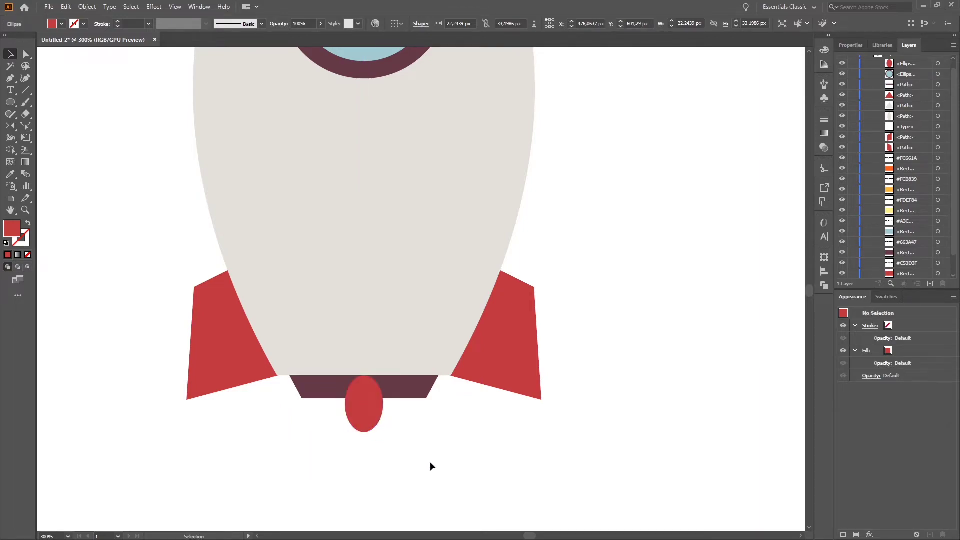
- Fill the small ellipse on the nozzle with the pale yellow palette swatch
click(374, 427)
click(888, 351)
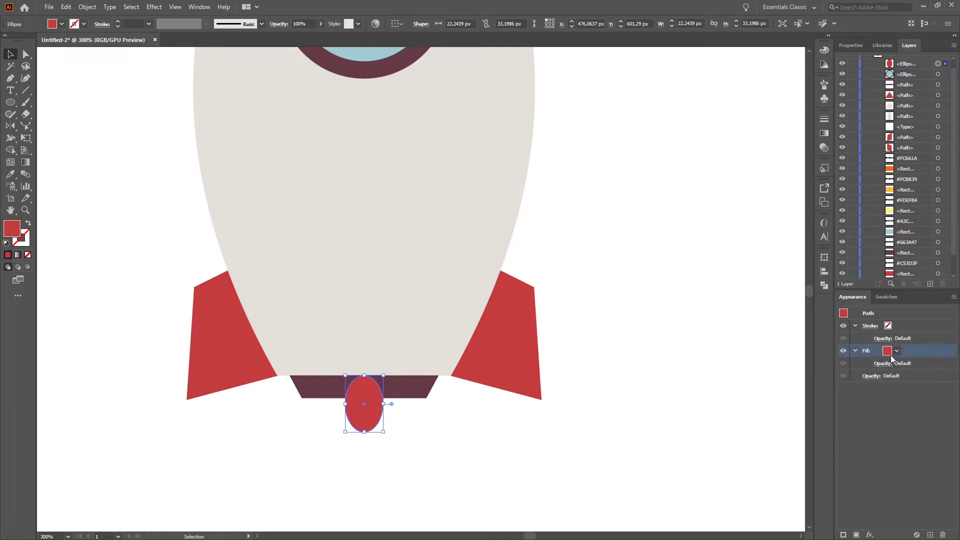
click(897, 351)
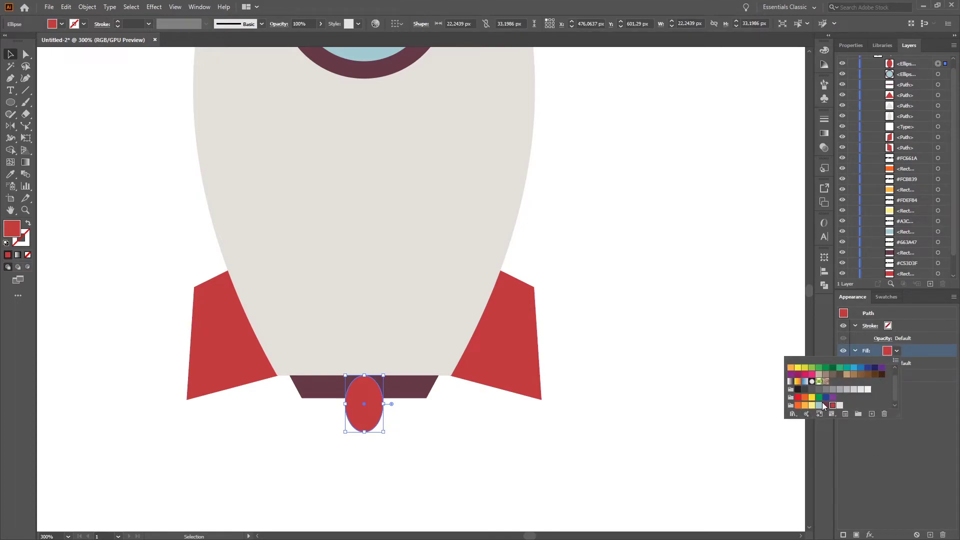
scroll(813, 408, down, 1)
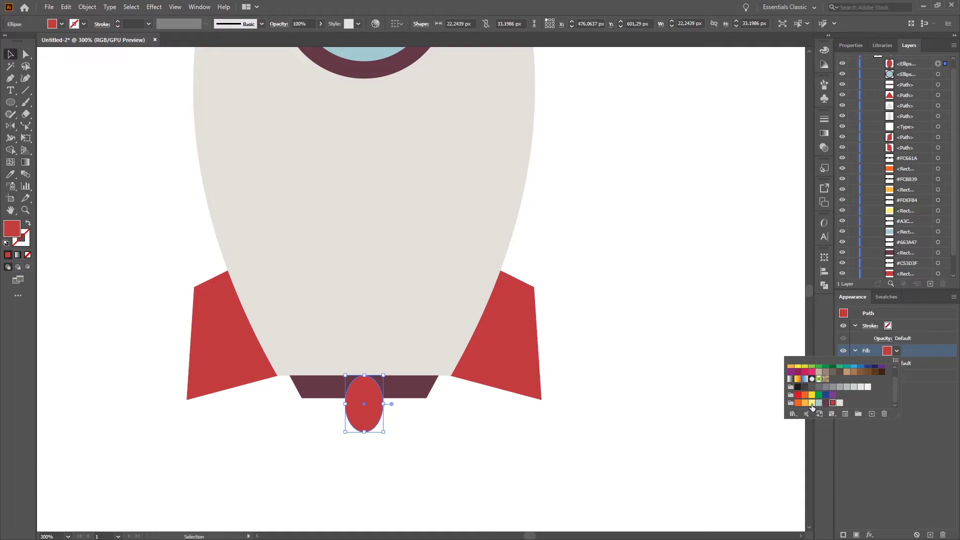
click(812, 404)
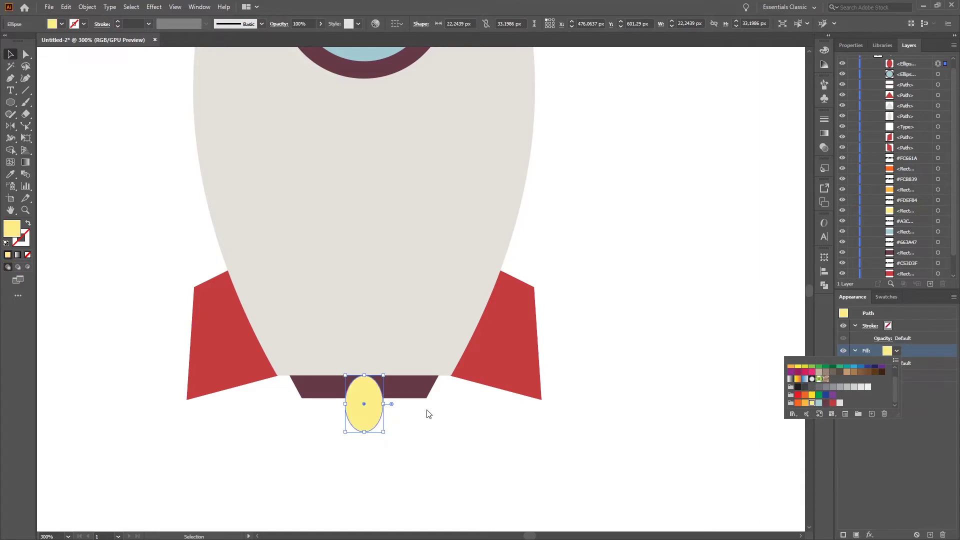
- Turn the small yellow ellipse's lowest anchor into a sharp corner and pull it down by about 6 px
click(26, 56)
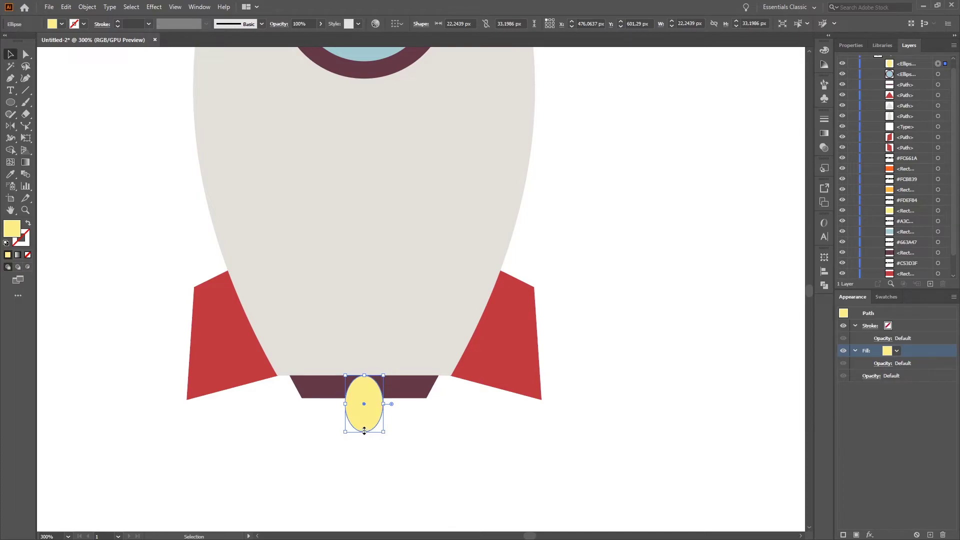
click(26, 54)
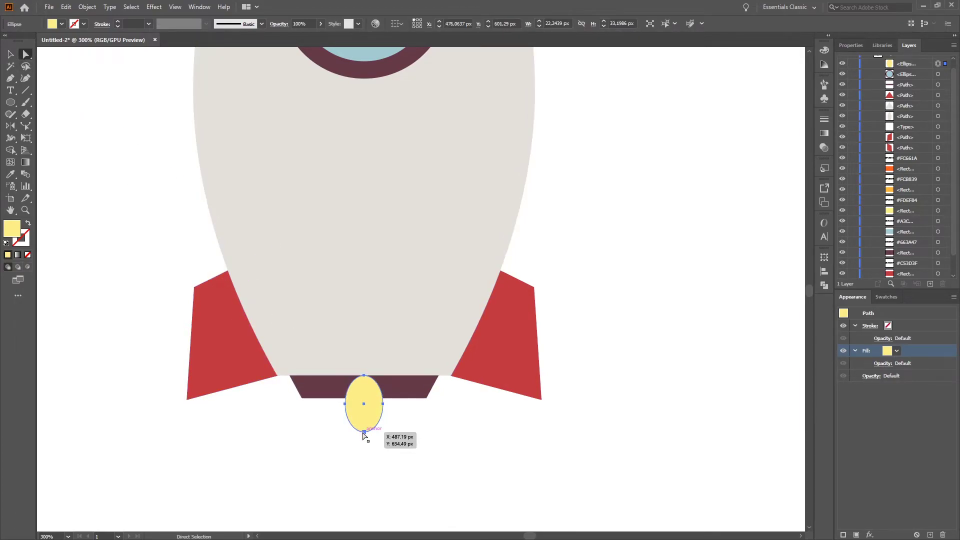
click(364, 431)
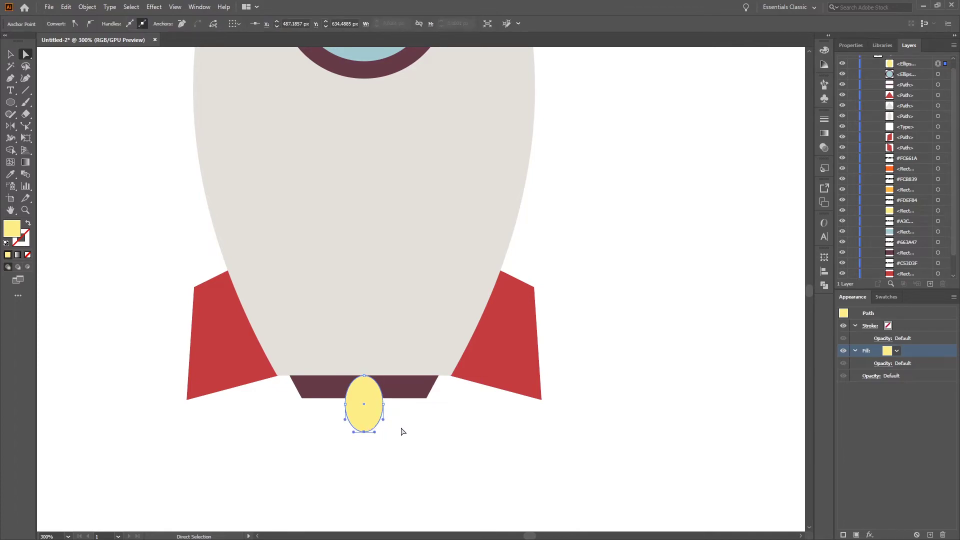
click(74, 24)
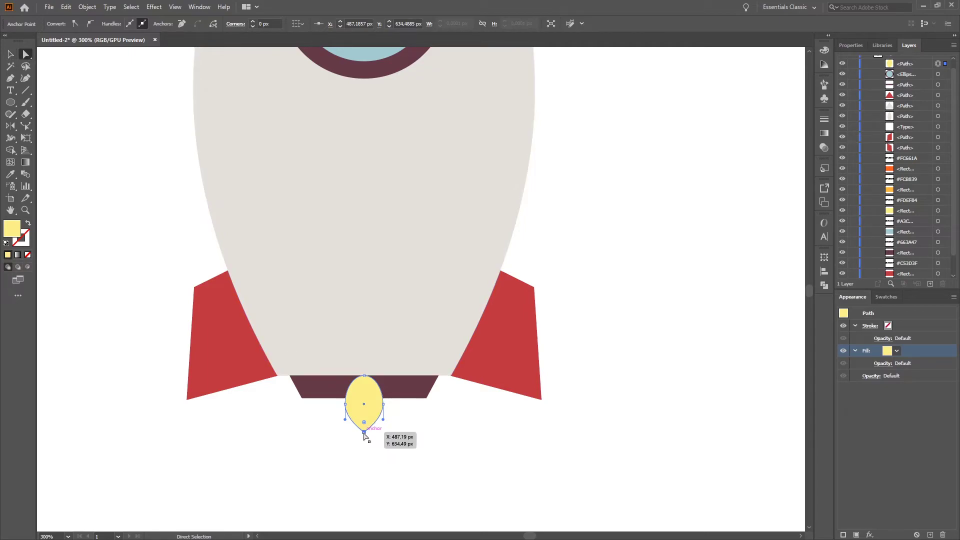
drag(364, 433, 363, 442)
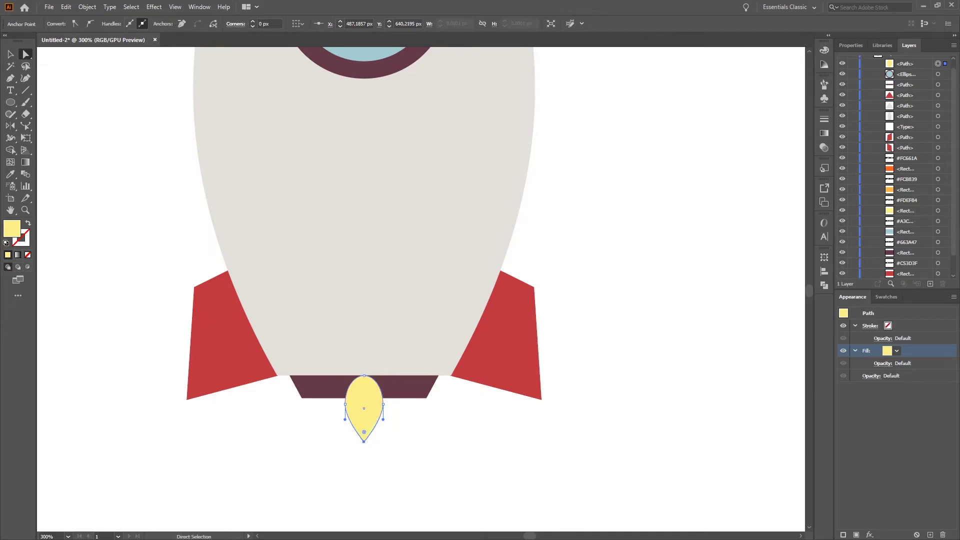
click(219, 501)
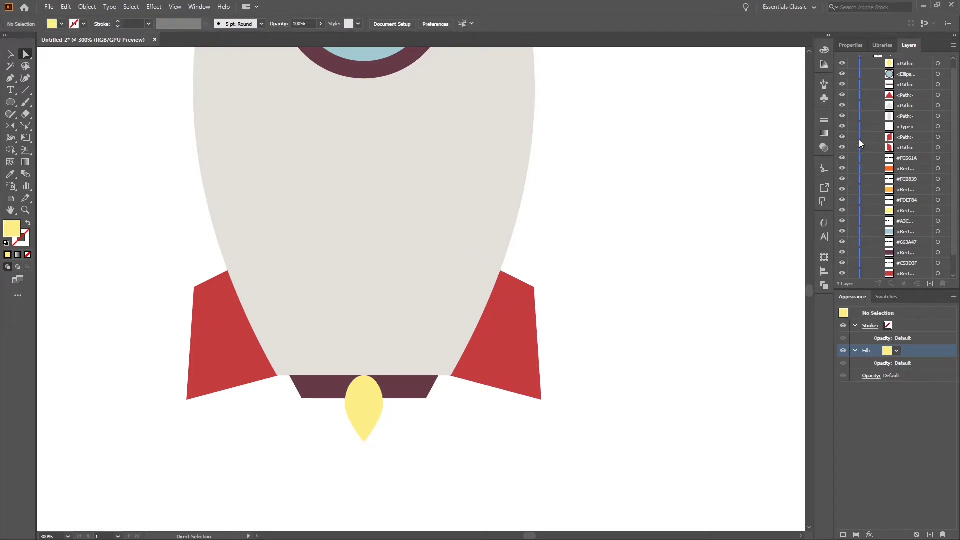
- Draw an upright ellipse about 30 by 57 px below the nozzle and fill it with the amber palette swatch
click(12, 104)
drag(12, 104, 59, 127)
mouse_move(312, 422)
mouse_down()
mouse_move(366, 497)
mouse_move(364, 518)
mouse_up()
click(10, 54)
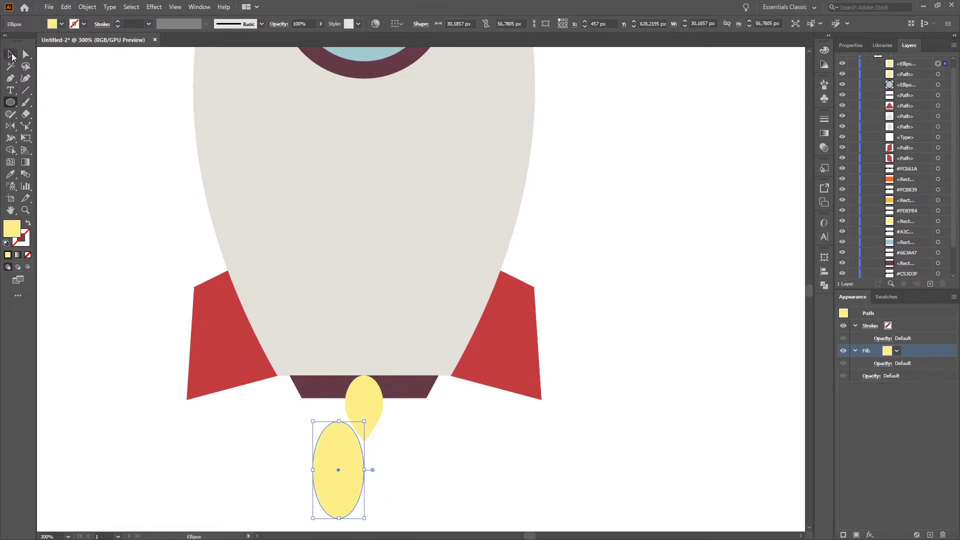
click(896, 352)
click(805, 403)
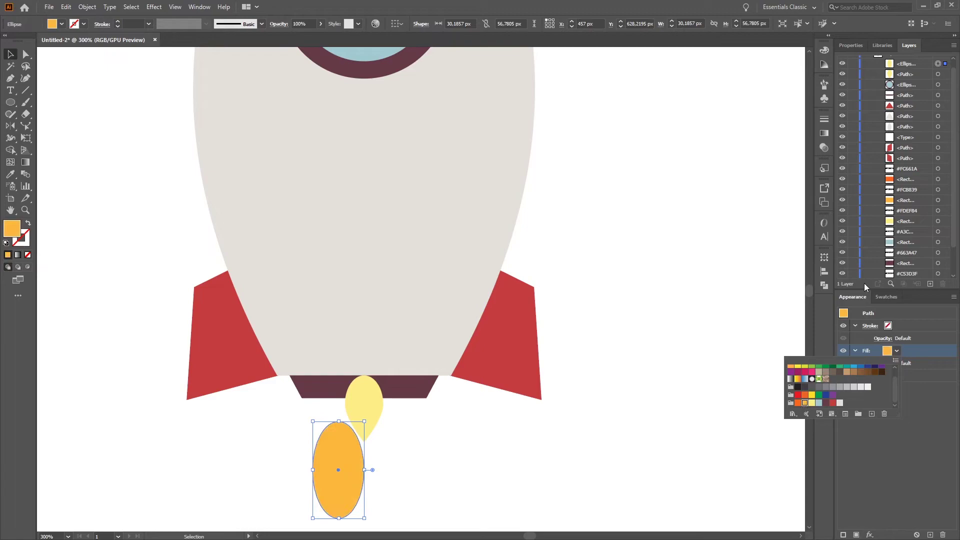
- Stack the amber ellipse directly behind the yellow flame shape and centre it horizontally on that shape
click(920, 67)
drag(916, 81, 925, 79)
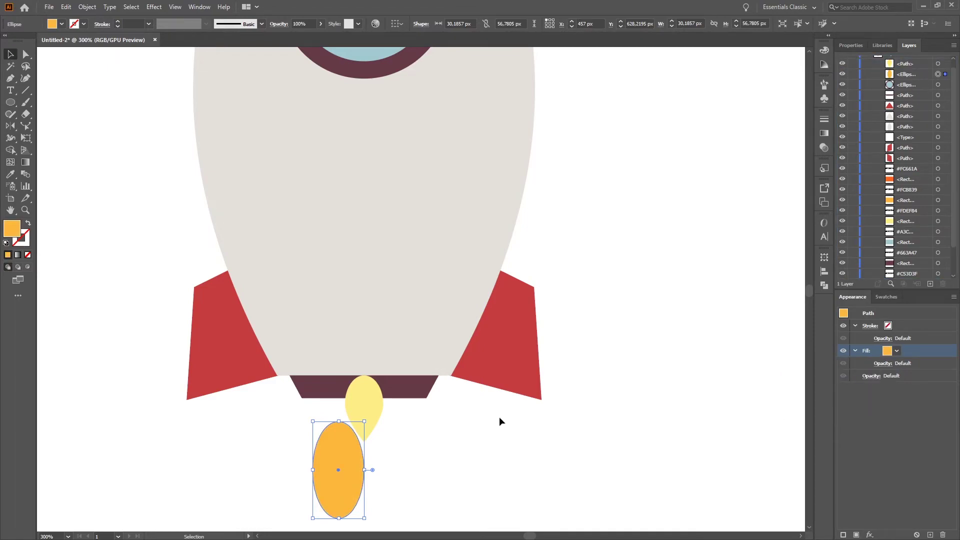
drag(343, 449, 365, 411)
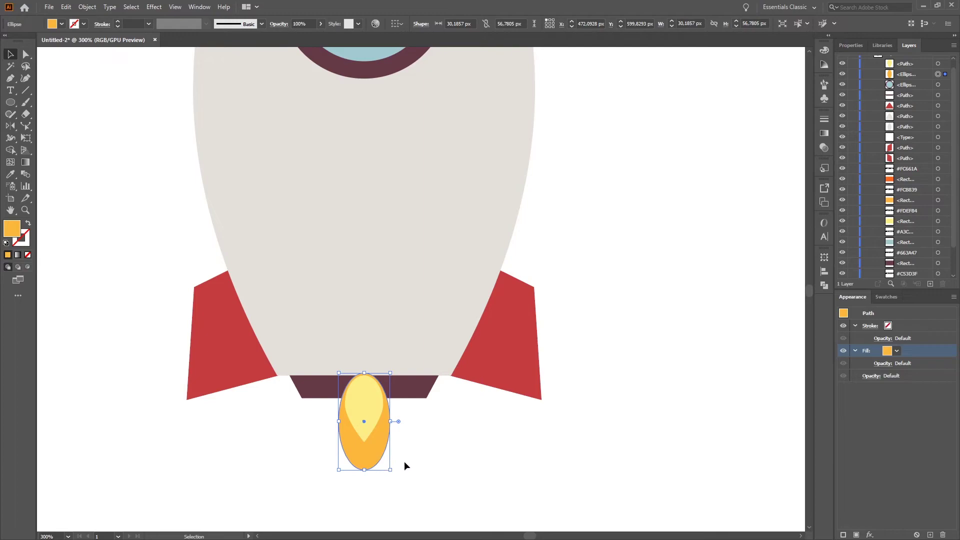
- Convert the amber ellipse's lowest anchor to a corner so the shape ends in a point
click(27, 55)
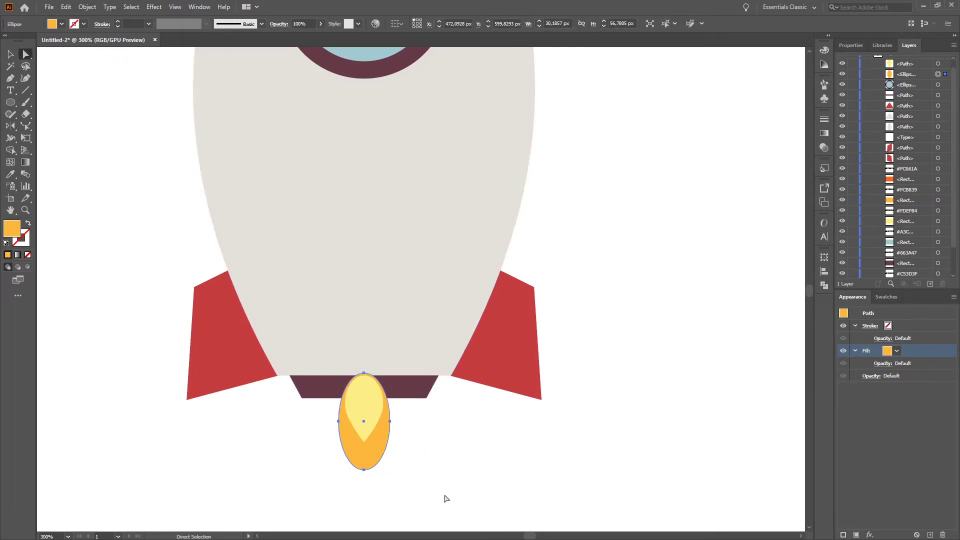
click(363, 470)
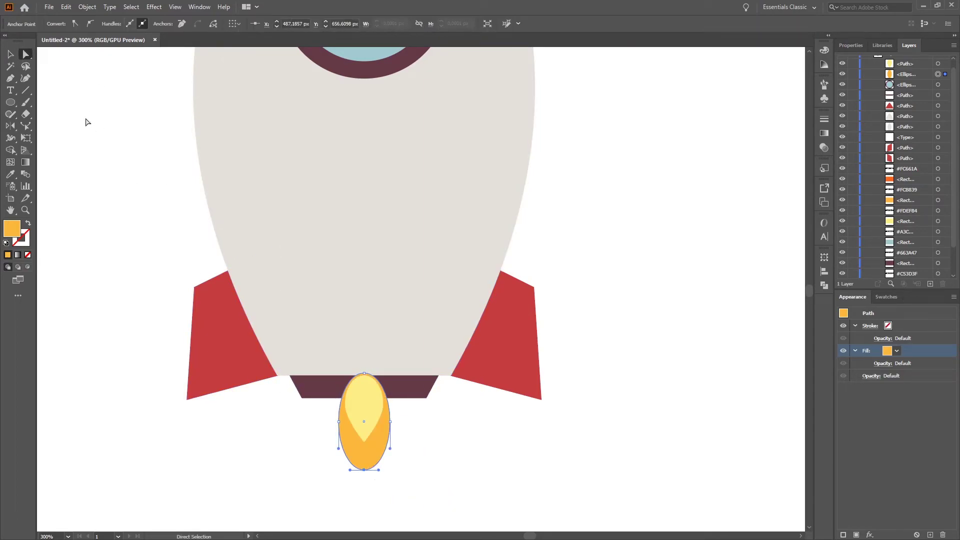
click(76, 24)
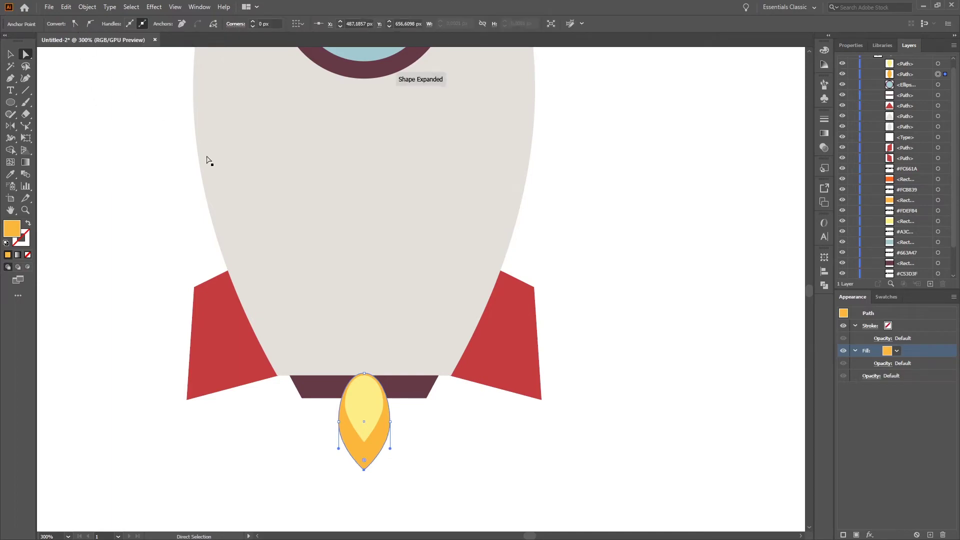
click(11, 54)
click(116, 155)
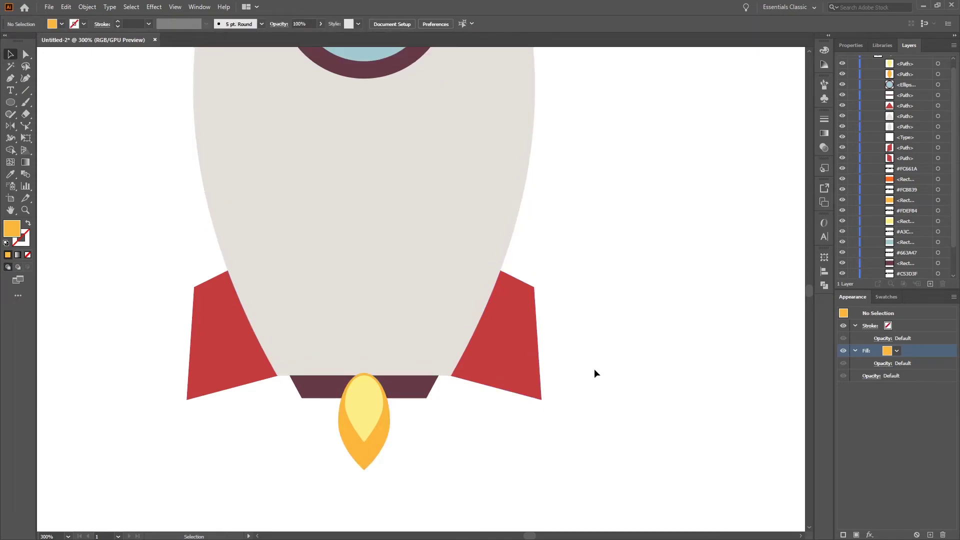
- Draw an upright ellipse about 34 by 80 px beside the flame and fill it with the bright orange palette swatch
click(10, 102)
drag(423, 421, 482, 530)
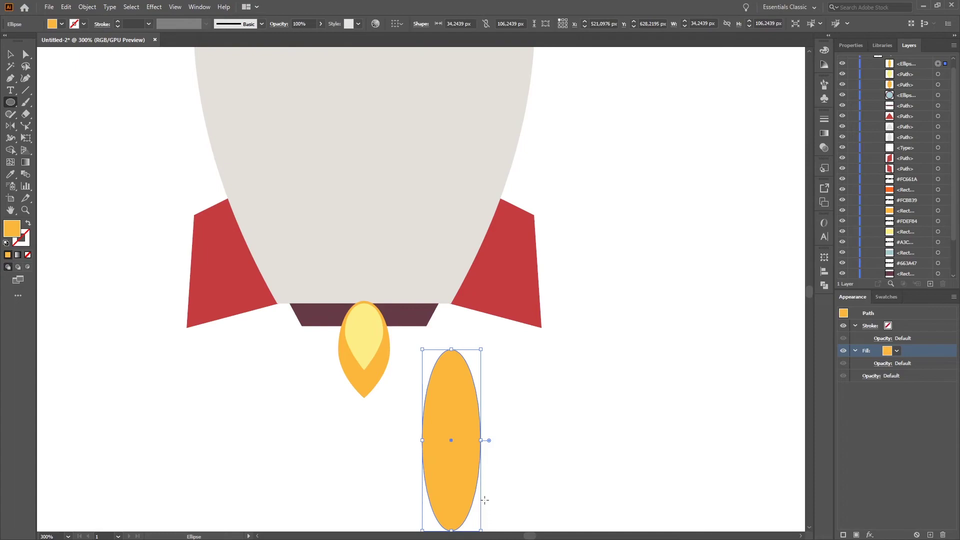
scroll(470, 487, down, 1)
drag(454, 495, 455, 451)
click(897, 350)
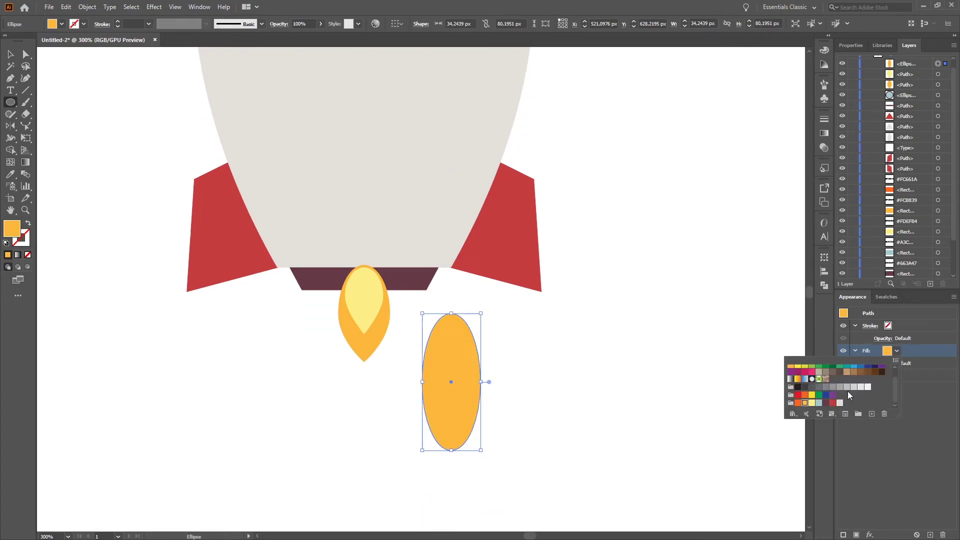
click(798, 404)
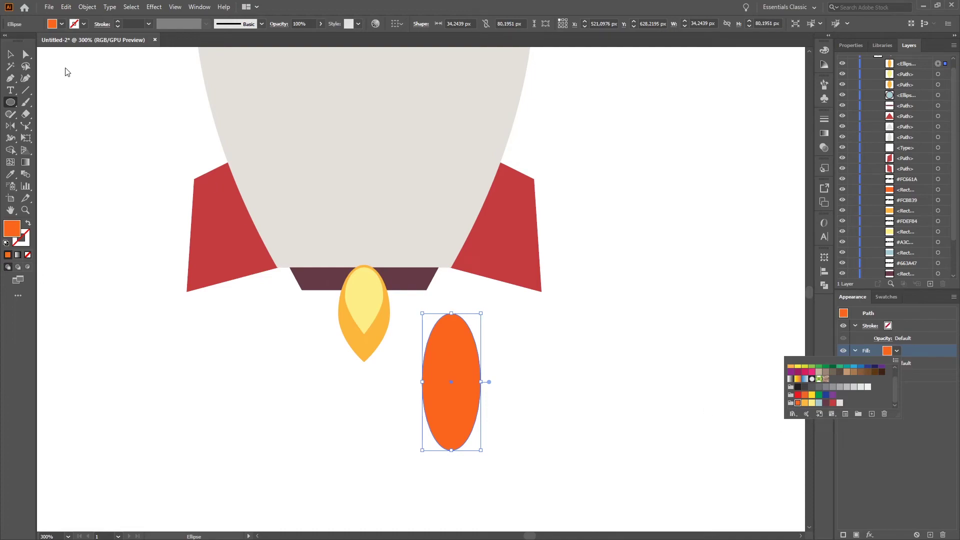
key(Escape)
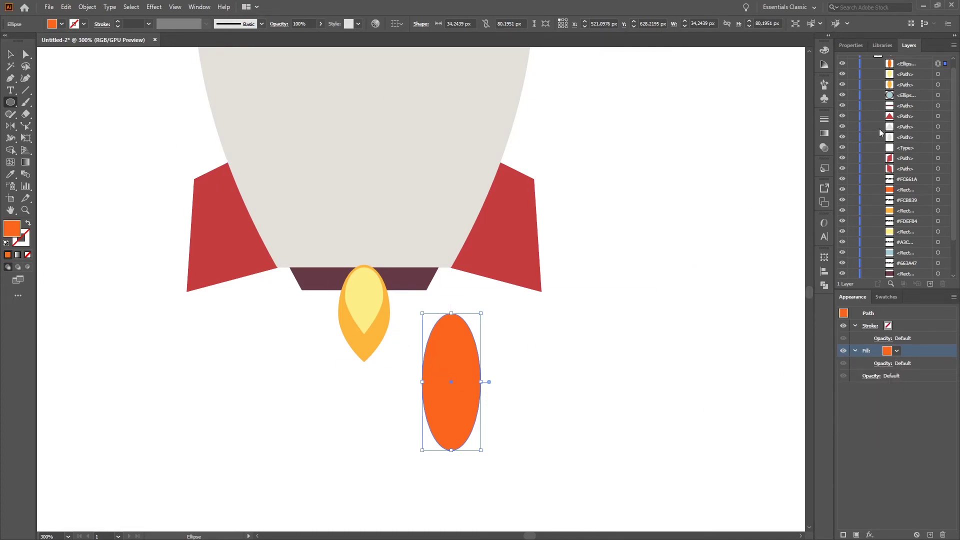
- Stack the orange ellipse behind the amber flame shape and centre it horizontally on the flame
drag(920, 66, 918, 90)
click(10, 54)
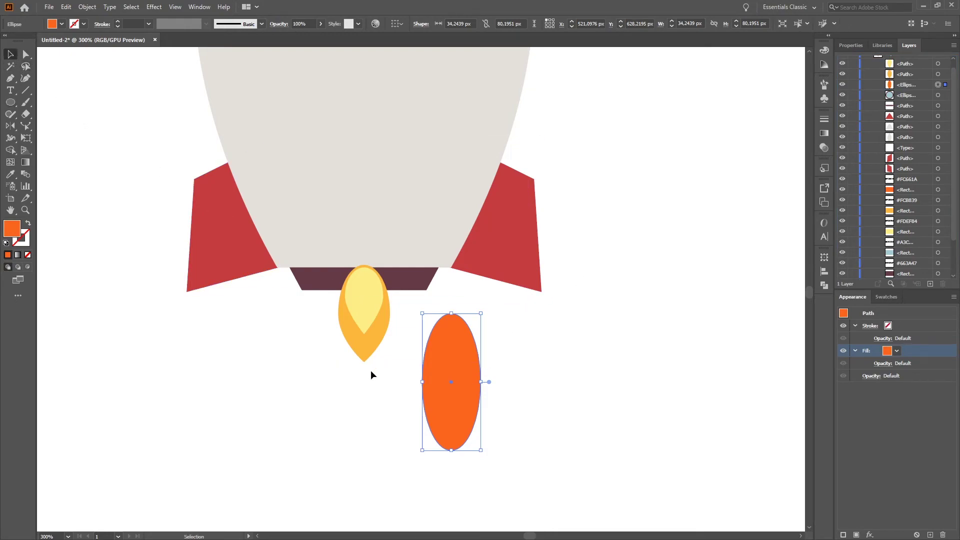
drag(453, 404, 366, 340)
click(490, 370)
- Convert the orange ellipse's lowest anchor to a corner so the outer flame ends in a point
click(26, 54)
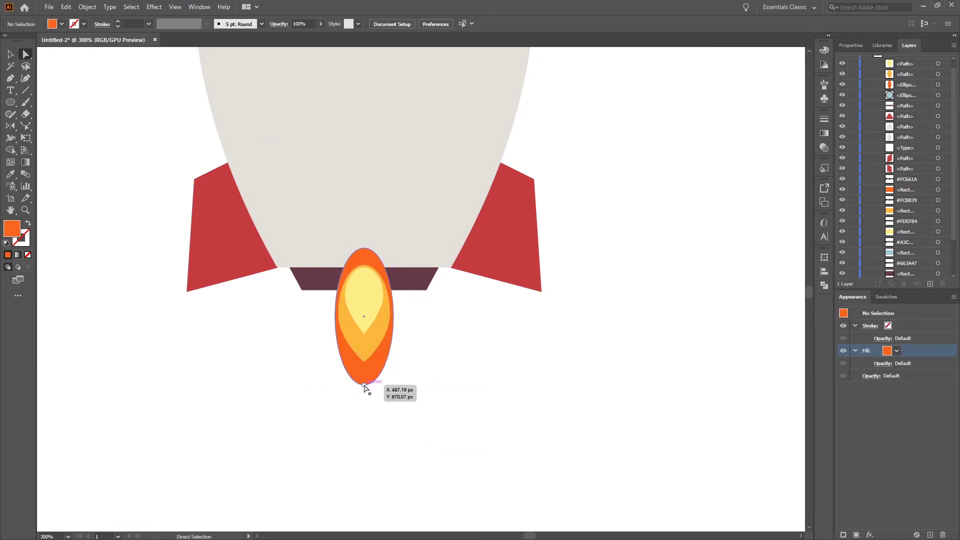
click(364, 385)
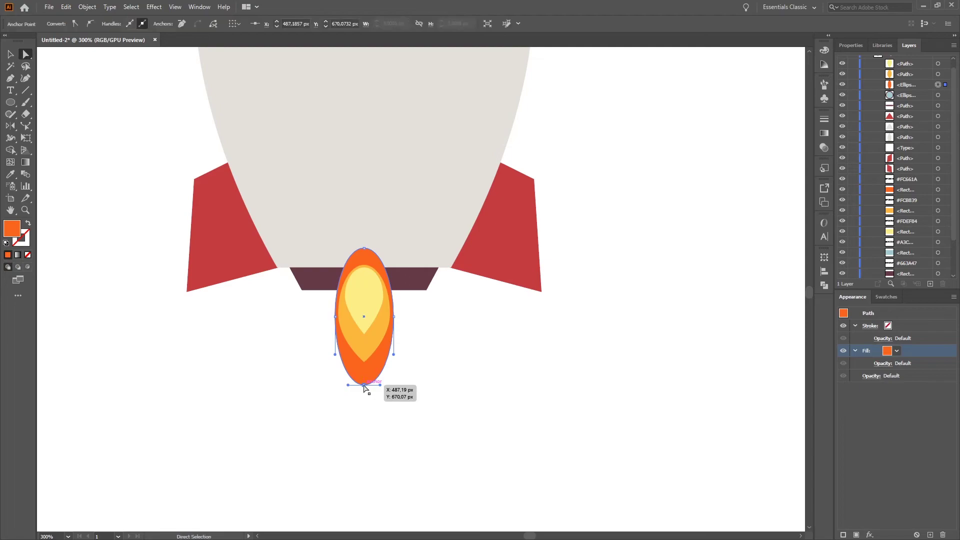
click(75, 25)
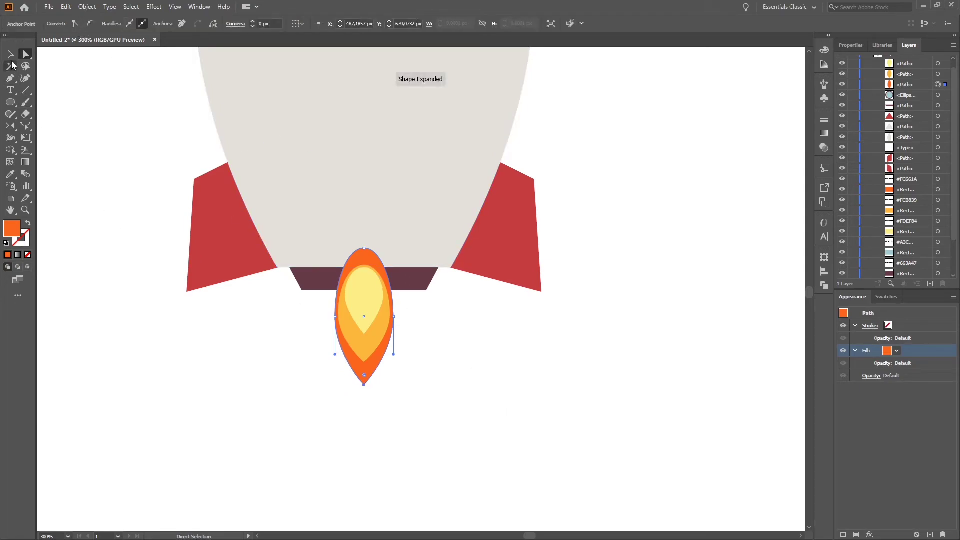
click(10, 53)
click(453, 360)
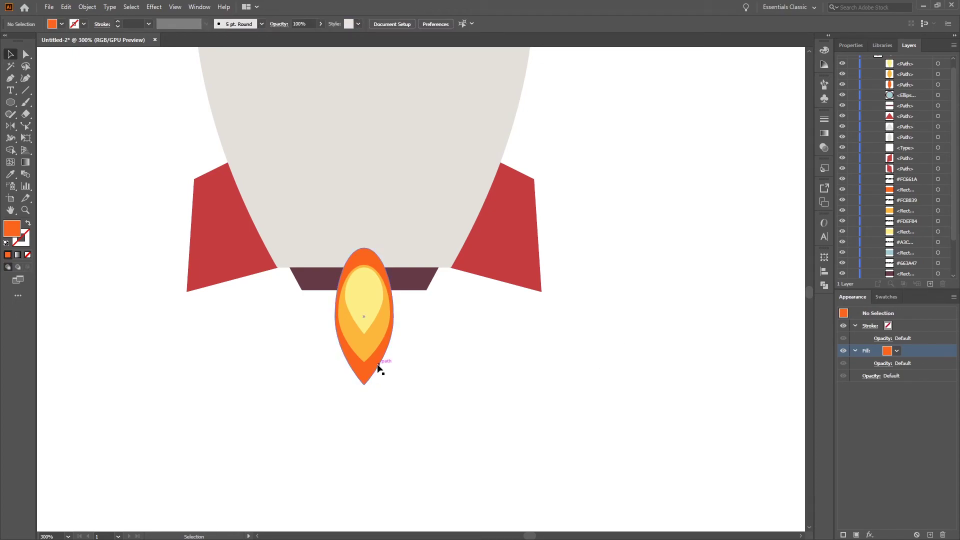
drag(371, 370, 377, 369)
click(479, 377)
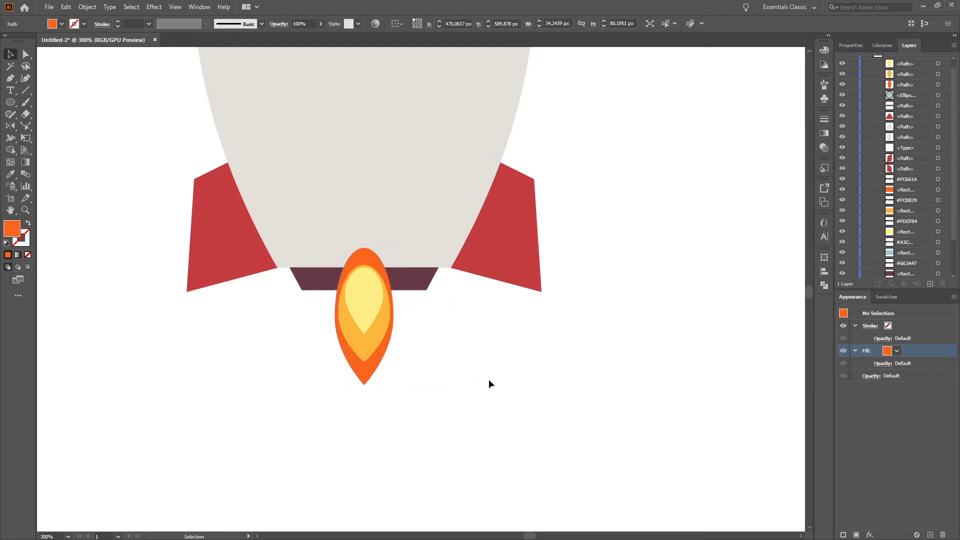
- Move the three flame shapes below the fins in the stacking order so they sit behind the nozzle
click(937, 63)
shift+click(938, 74)
shift+click(937, 85)
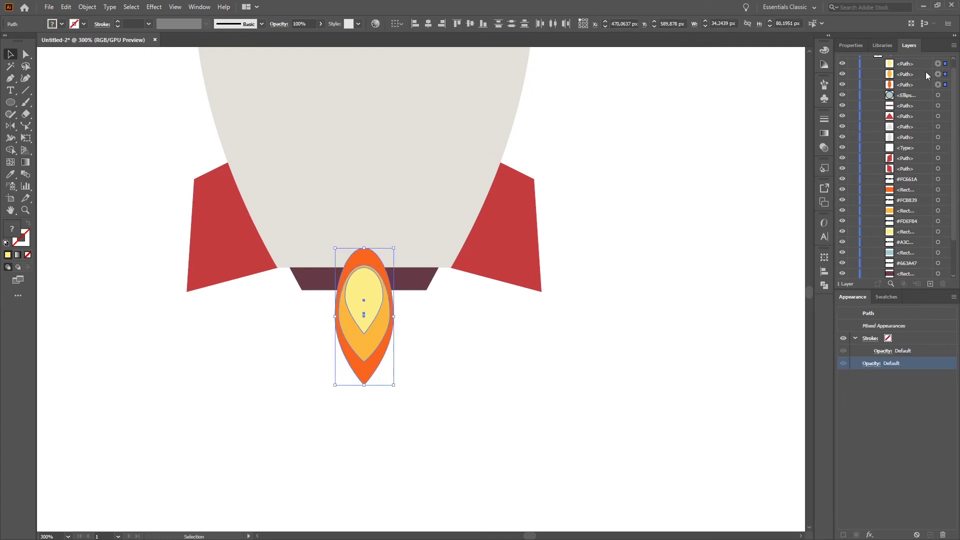
drag(923, 71, 913, 173)
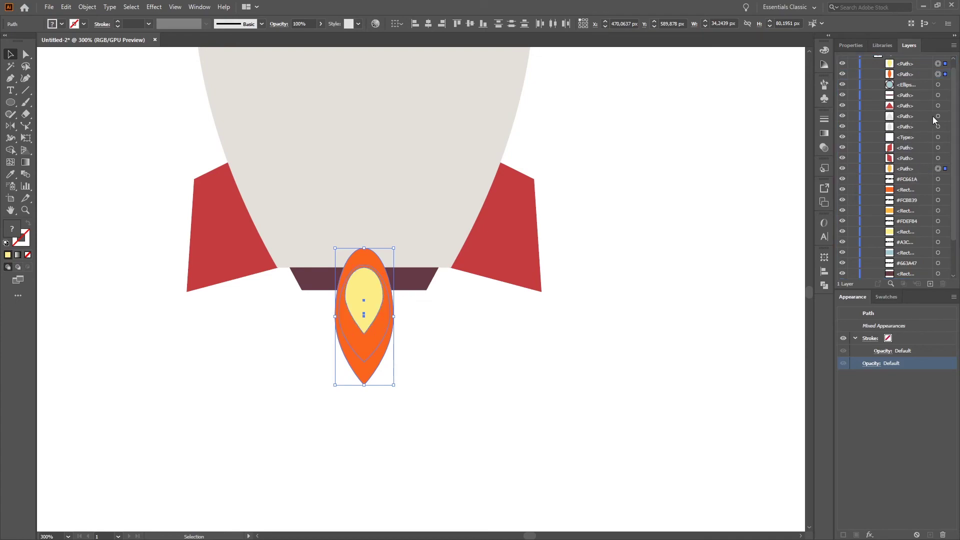
drag(914, 75, 918, 158)
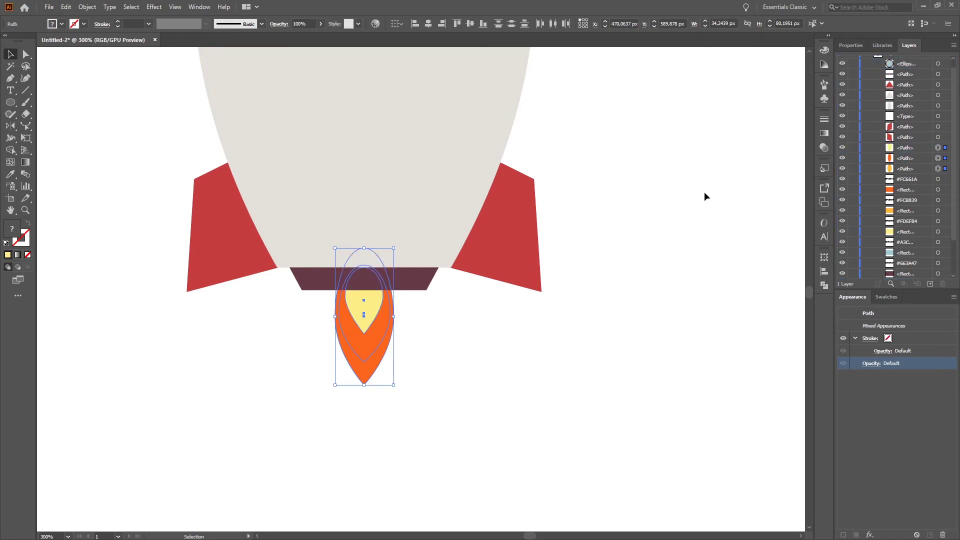
click(634, 203)
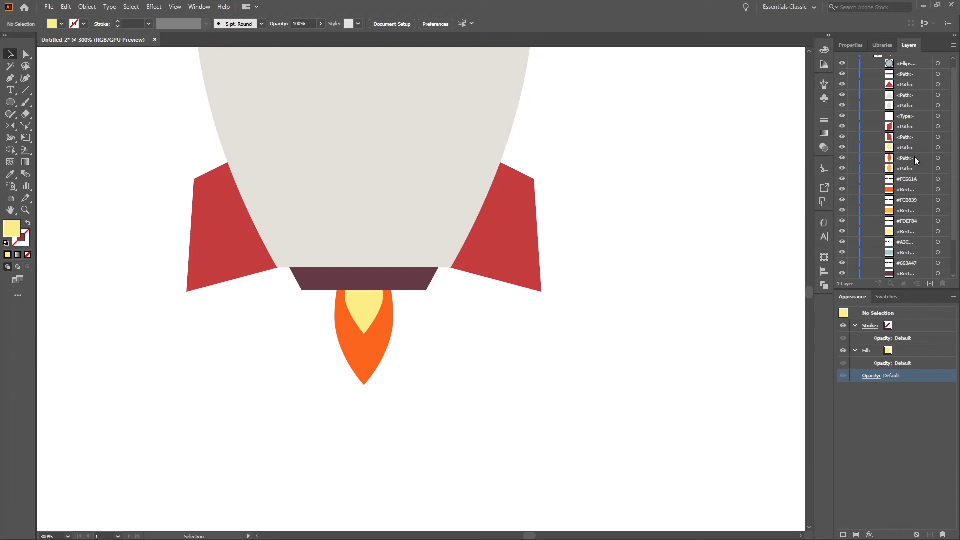
- Restack the amber flame shape between the yellow and orange ones
click(938, 158)
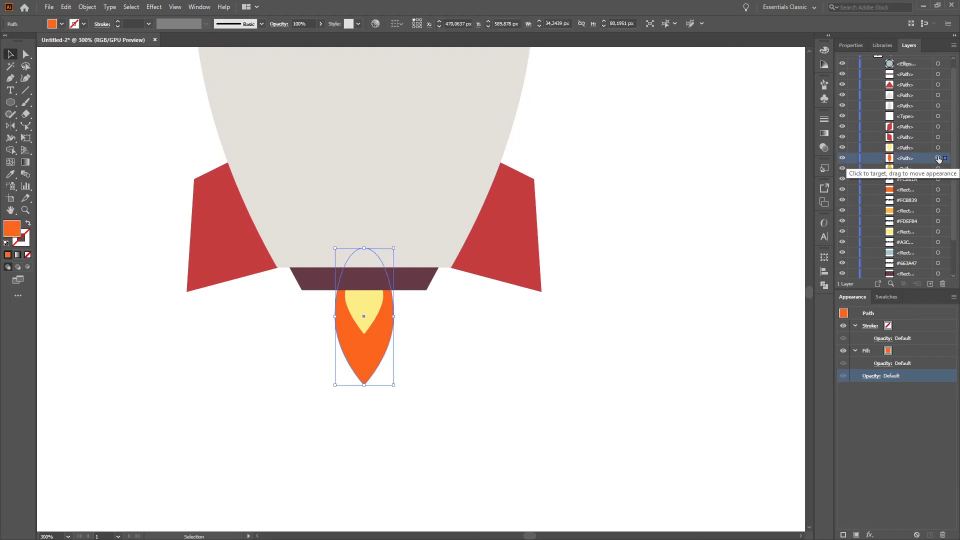
click(938, 148)
drag(926, 172, 922, 154)
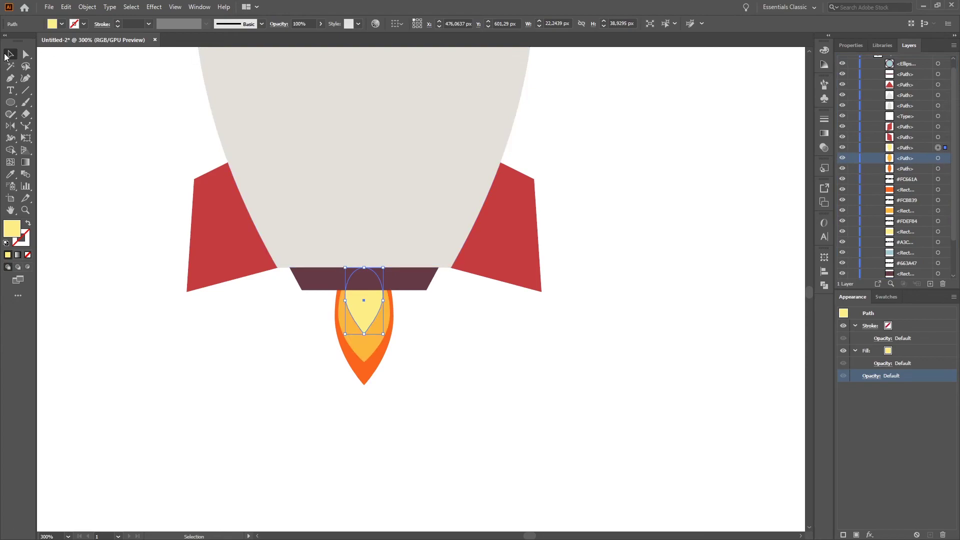
click(671, 191)
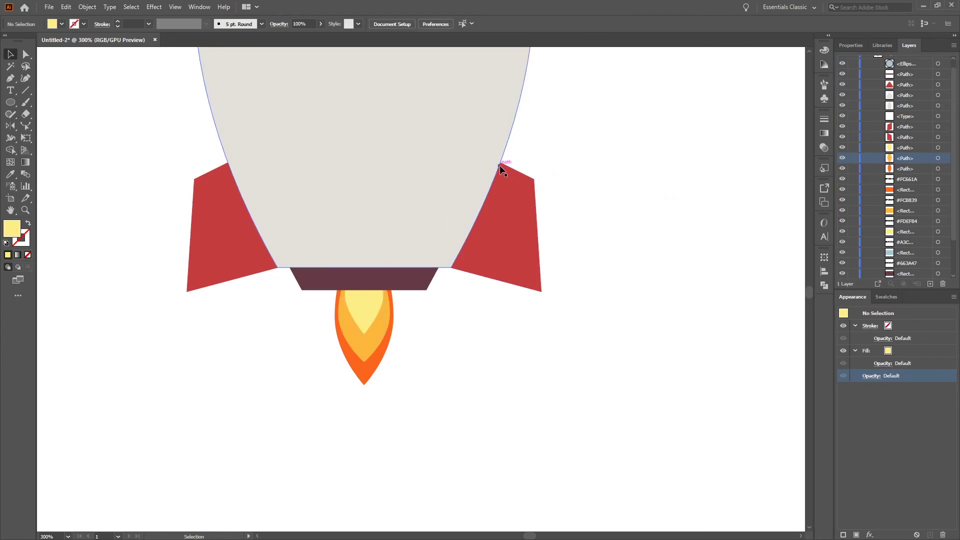
- Widen the orange outer flame slightly and evenly on both sides of its centre
alt+scroll(441, 163, down, 2)
scroll(406, 163, up, 1)
scroll(406, 165, up, 1)
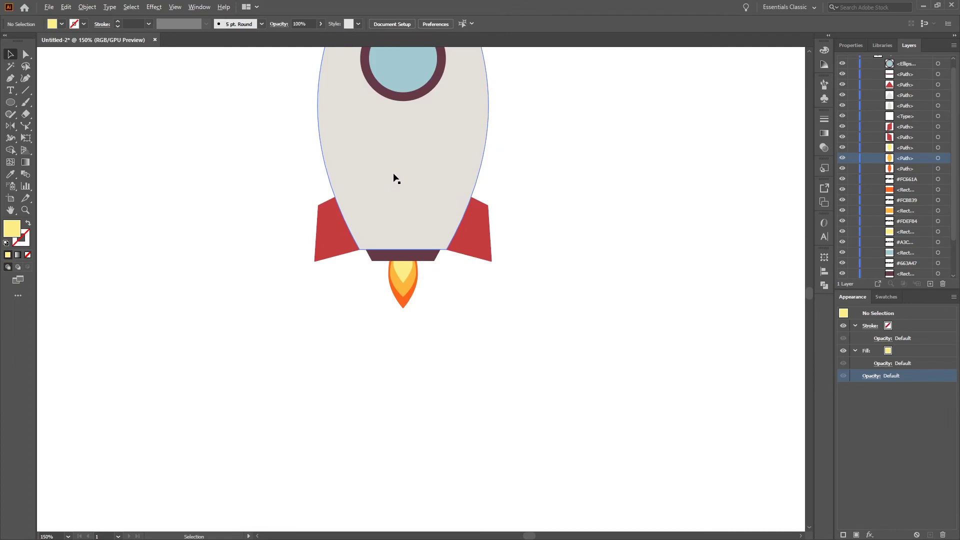
alt+scroll(400, 296, up, 3)
click(438, 301)
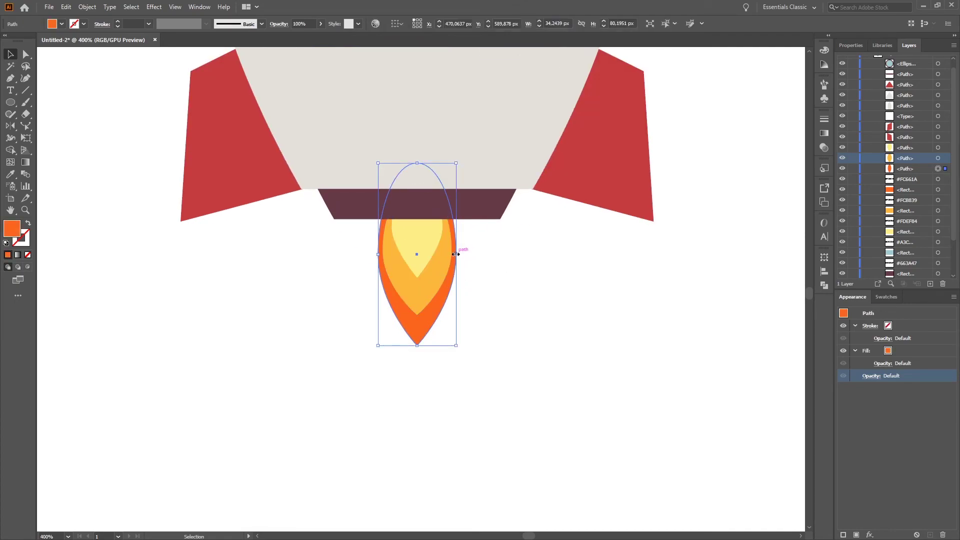
drag(456, 254, 462, 254)
click(512, 265)
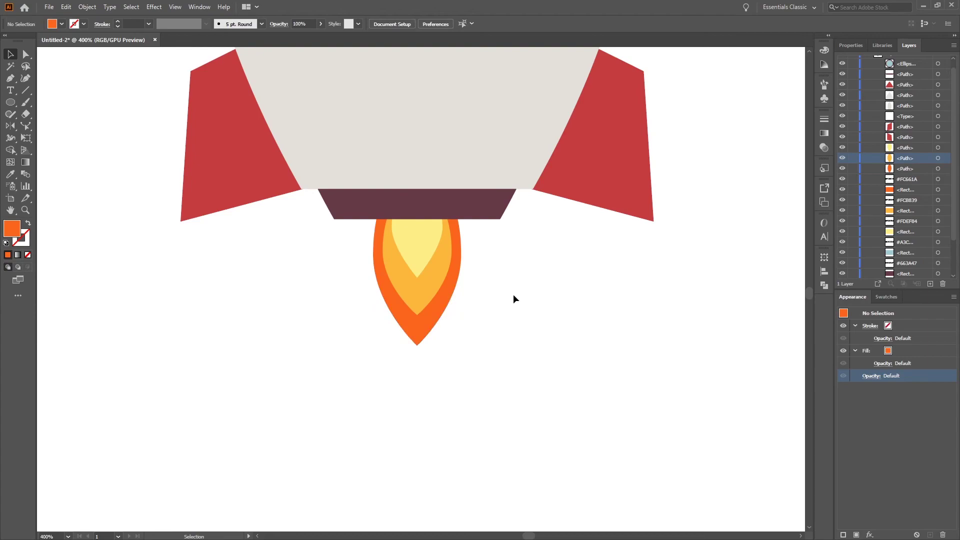
- Select all three flame shapes and enlarge them together proportionally, keeping the flame centred below the nozzle
scroll(515, 294, down, 4)
scroll(504, 307, up, 3)
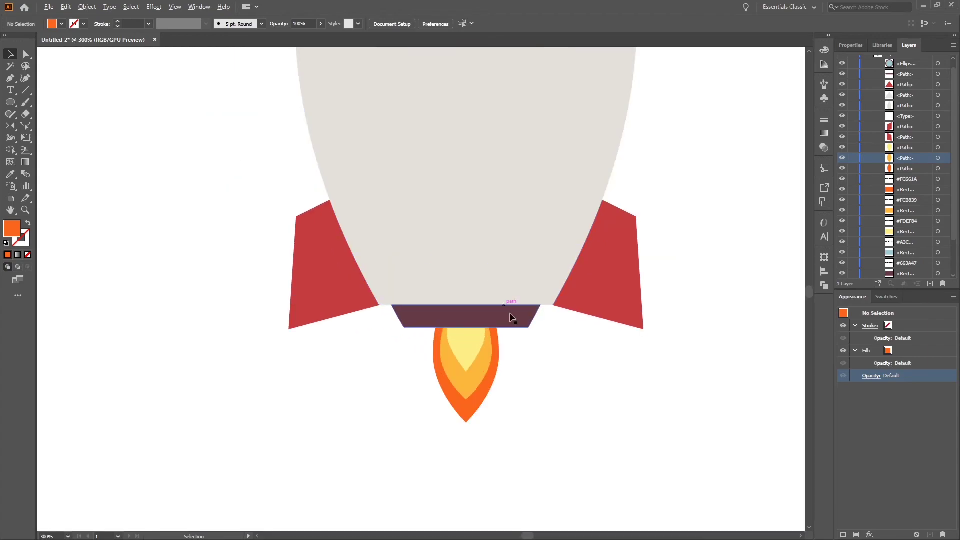
scroll(504, 308, down, 3)
drag(573, 417, 481, 356)
drag(524, 395, 532, 402)
click(574, 403)
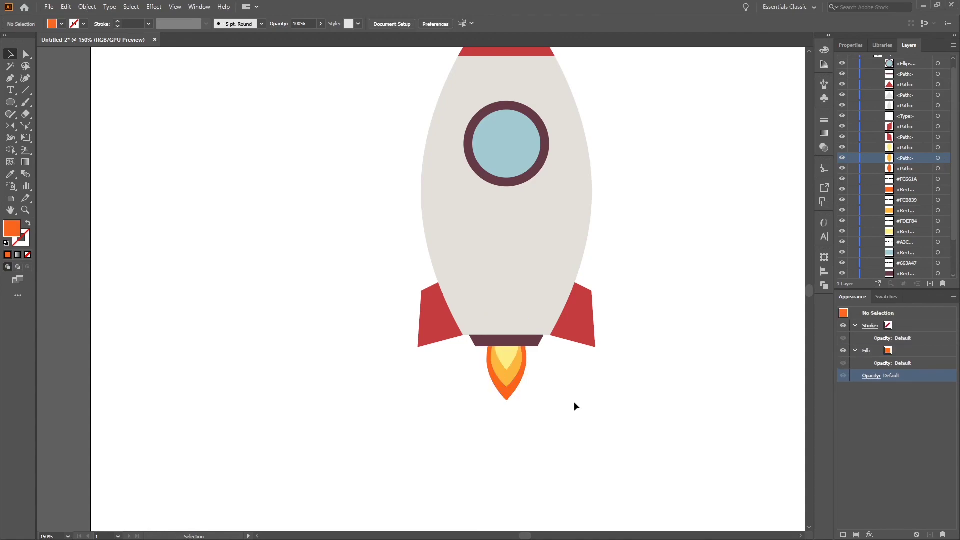
scroll(543, 406, up, 2)
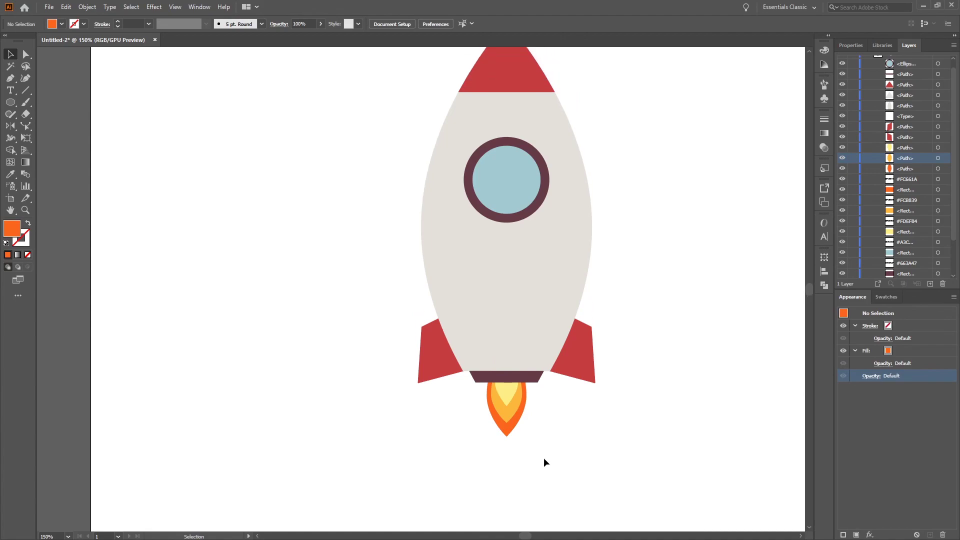
key(h)
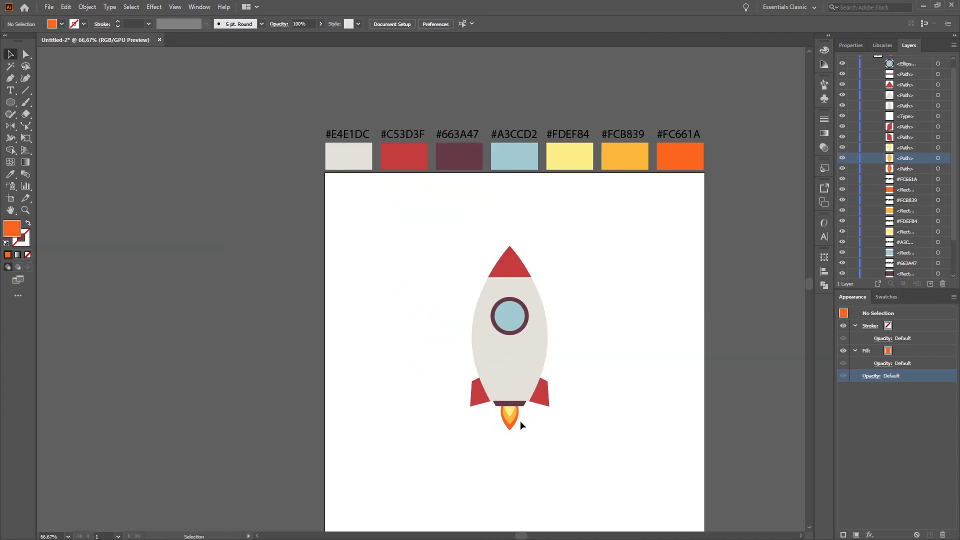
scroll(545, 413, up, 1)
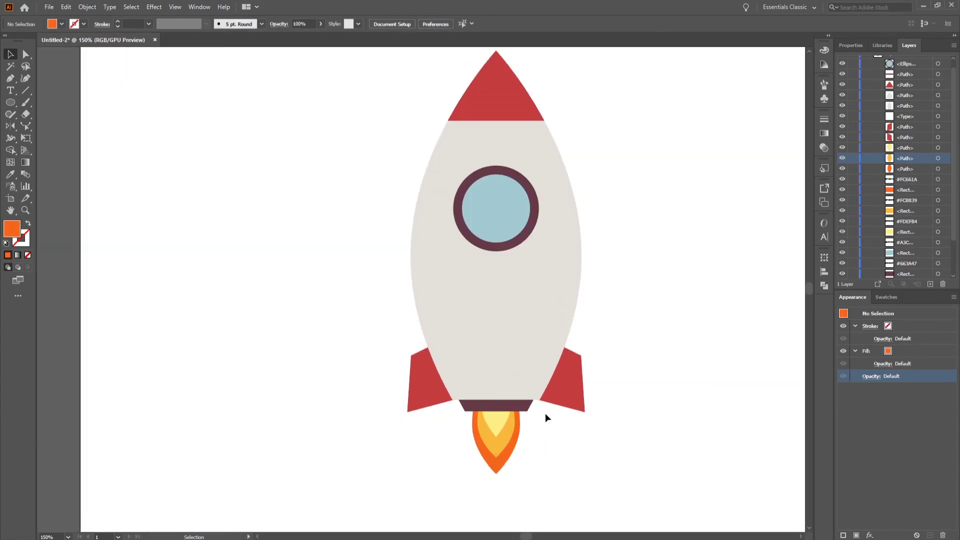